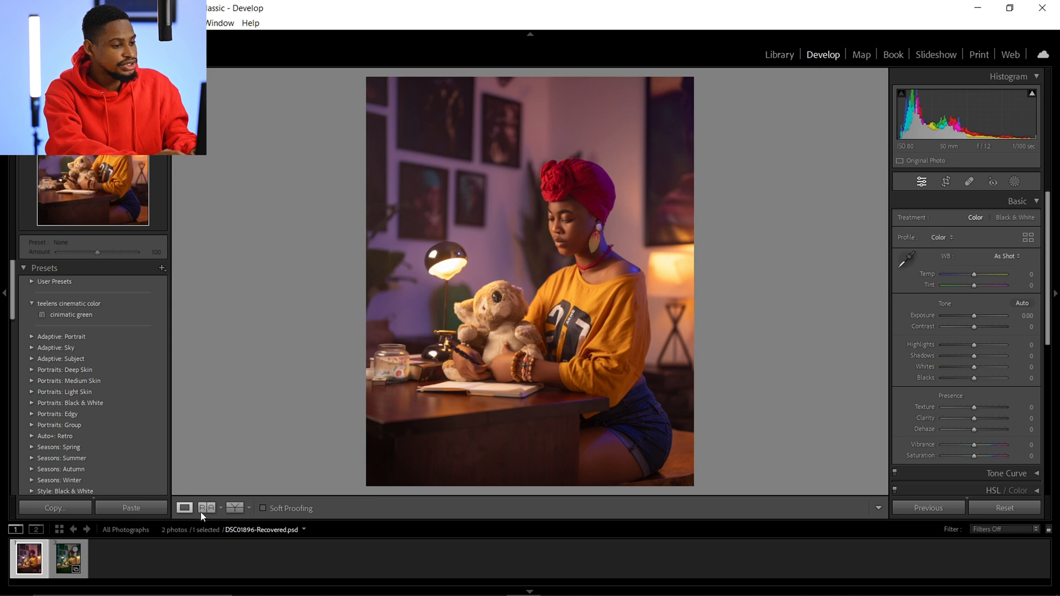
# - Switch to the side-by-side reference view and set the green-toned photo from the filmstrip as the reference photo
pyautogui.click(207, 507)
pyautogui.click(68, 558)
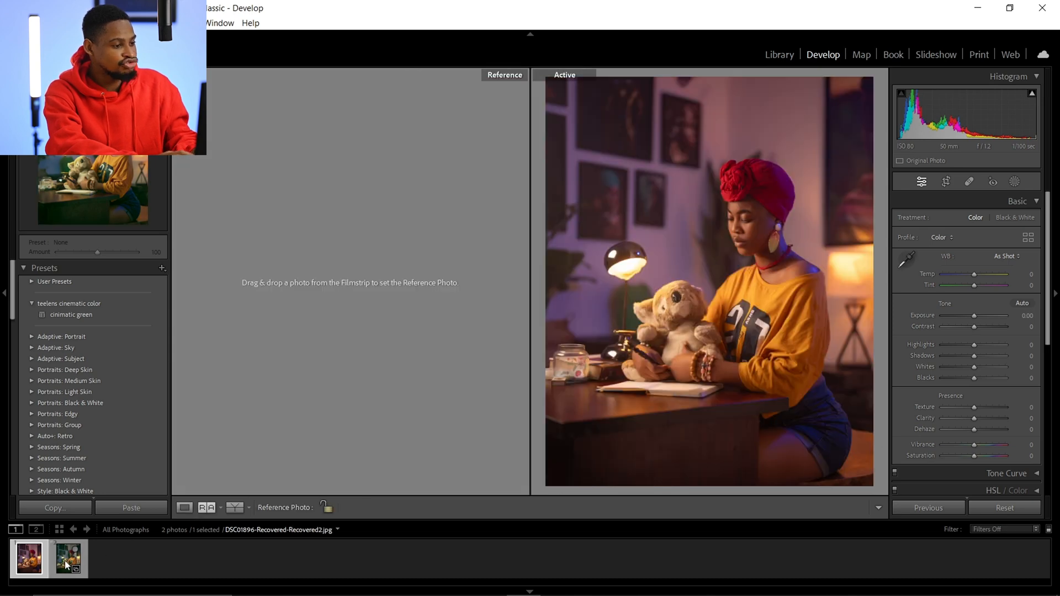
pyautogui.moveTo(69, 559); pyautogui.dragTo(270, 297)
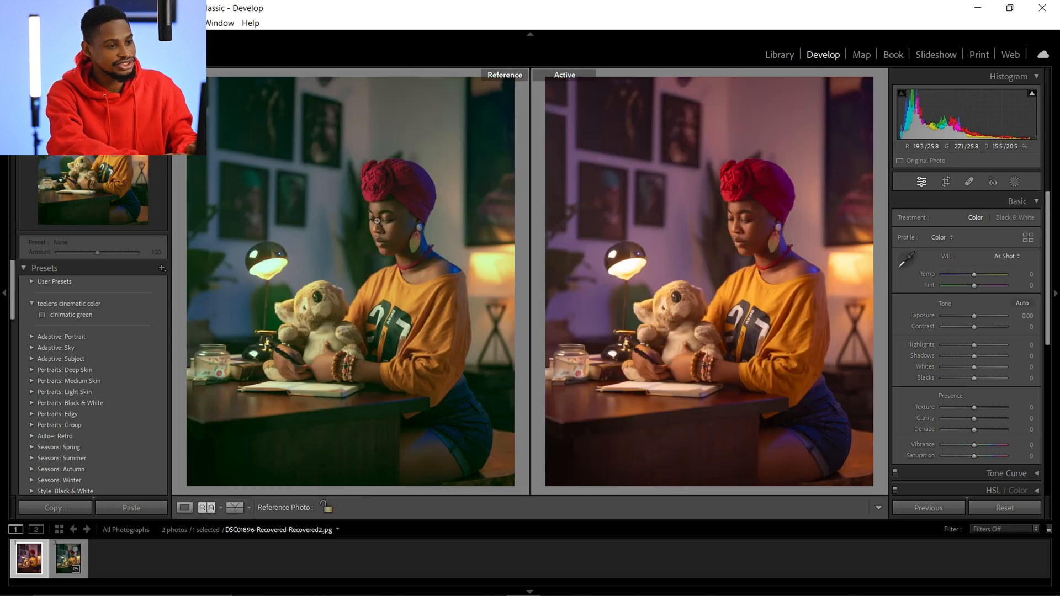
pyautogui.click(360, 275)
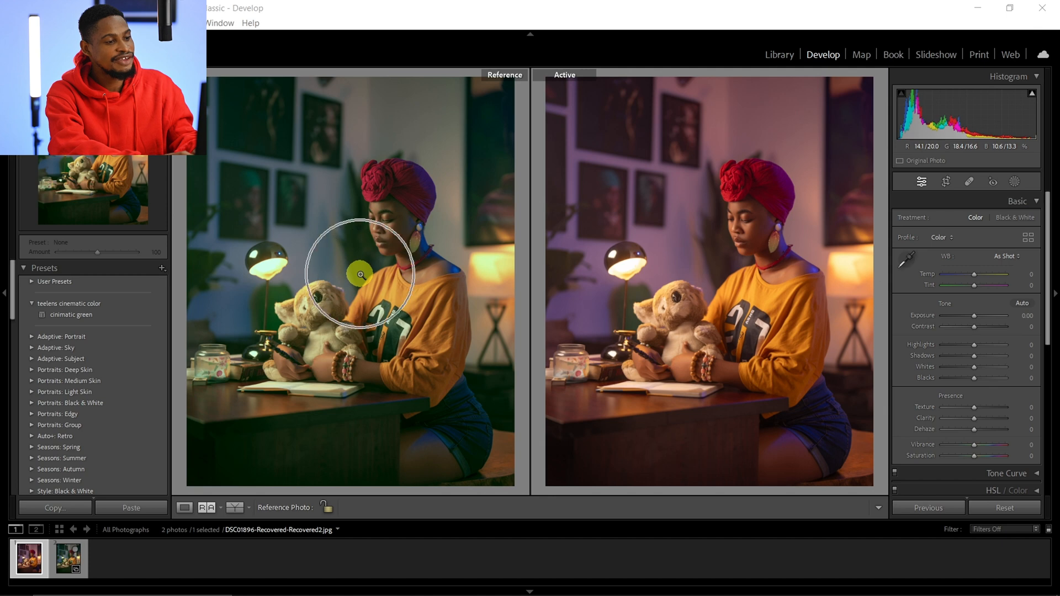
pyautogui.click(749, 217)
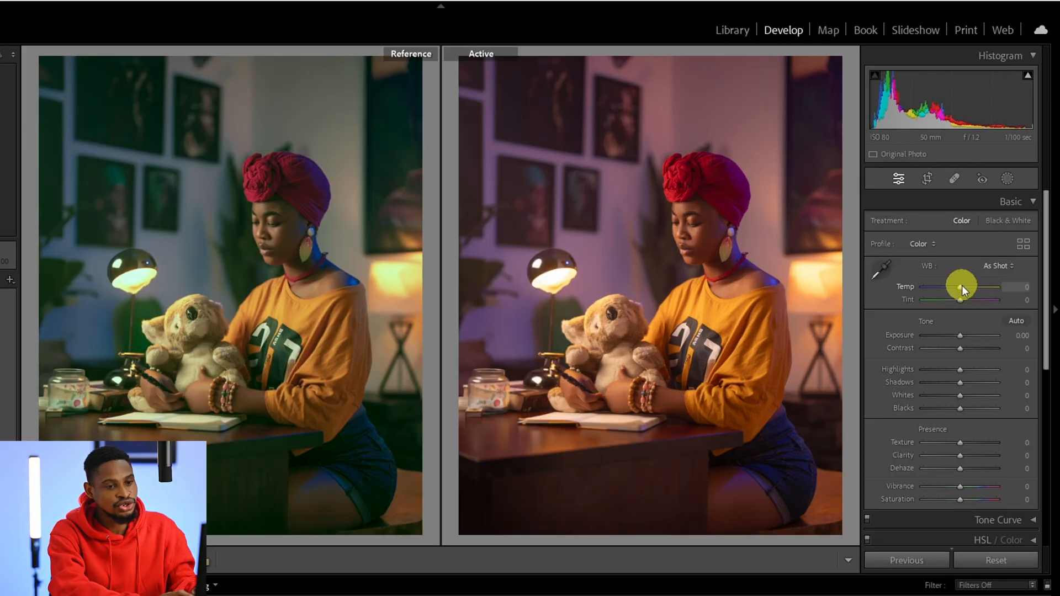
# - Set the active photo's white balance to Temp -4 and Tint -61, and lower its Exposure to -0.53
pyautogui.click(975, 274)
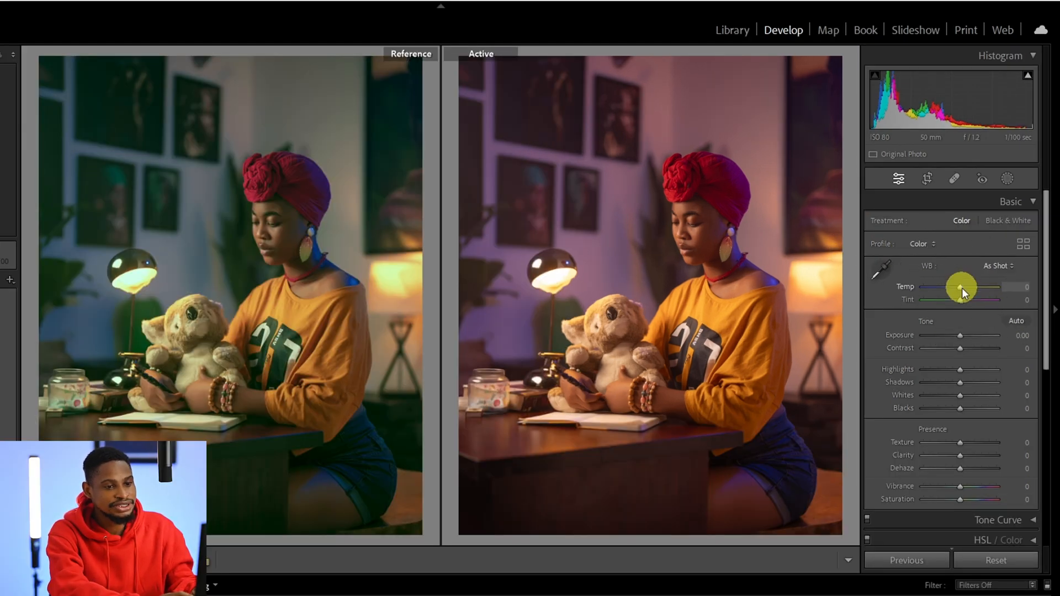
pyautogui.moveTo(962, 287); pyautogui.dragTo(960, 287)
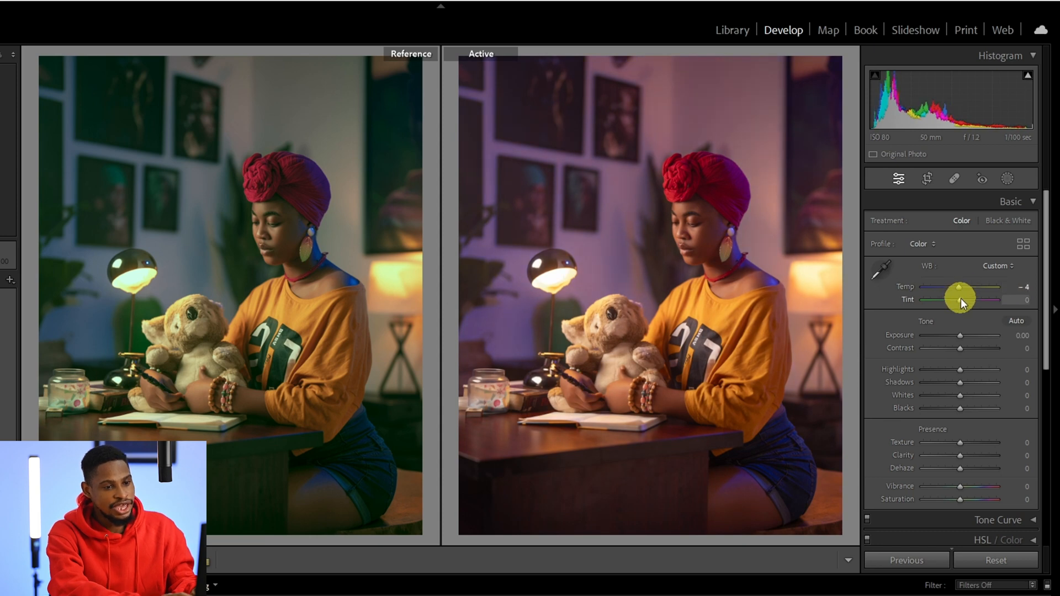
pyautogui.click(960, 298)
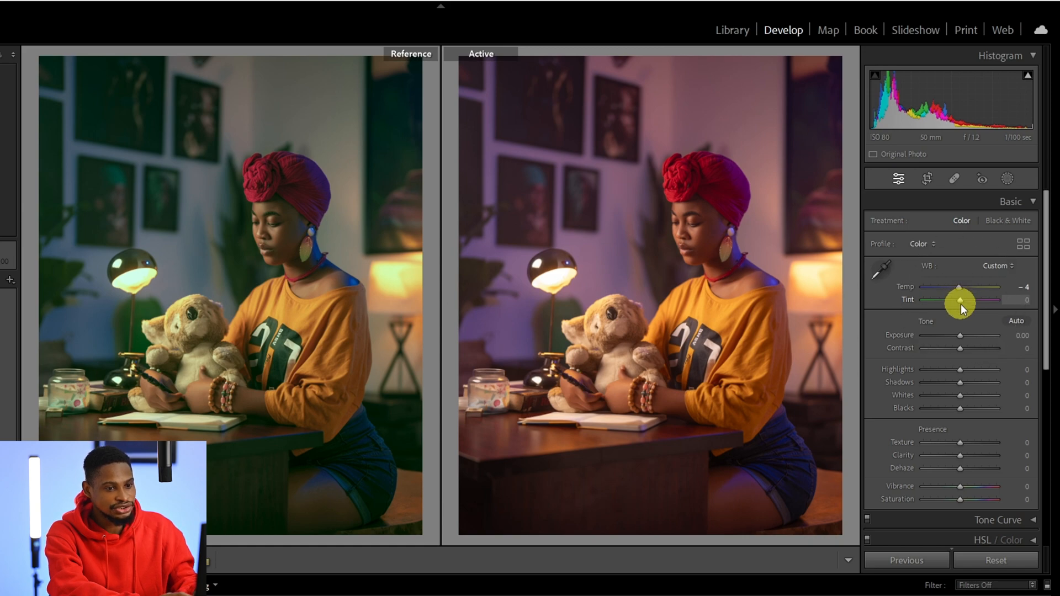
pyautogui.moveTo(961, 302); pyautogui.dragTo(943, 284)
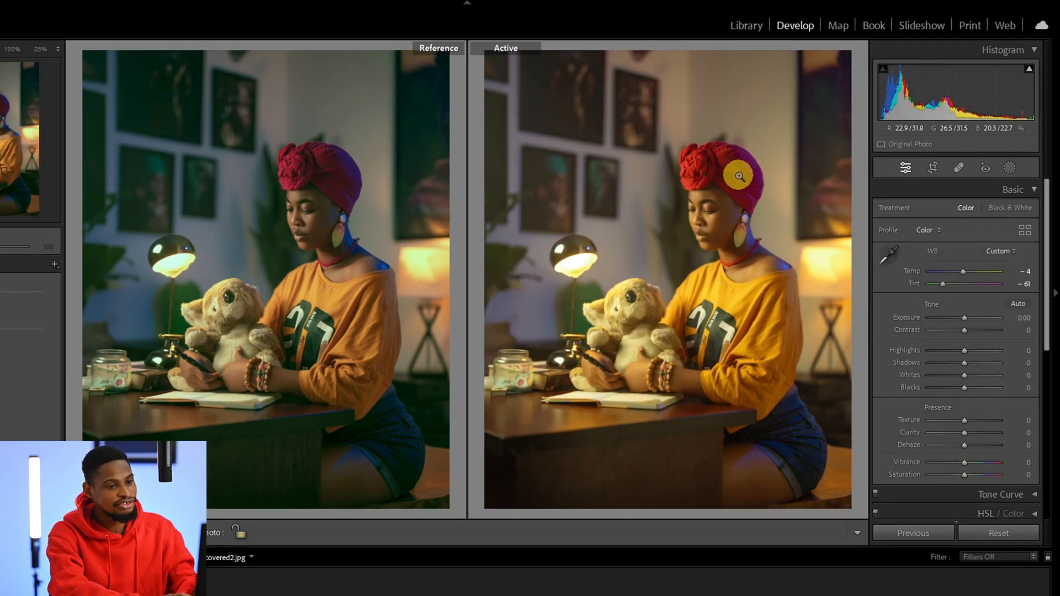
pyautogui.click(718, 216)
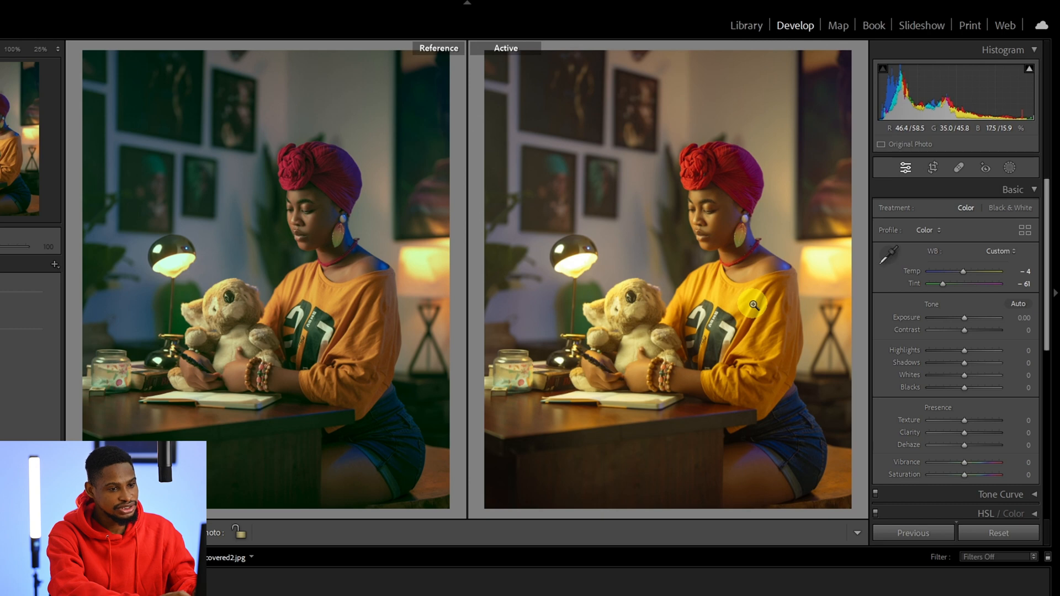
pyautogui.moveTo(964, 318); pyautogui.dragTo(960, 319)
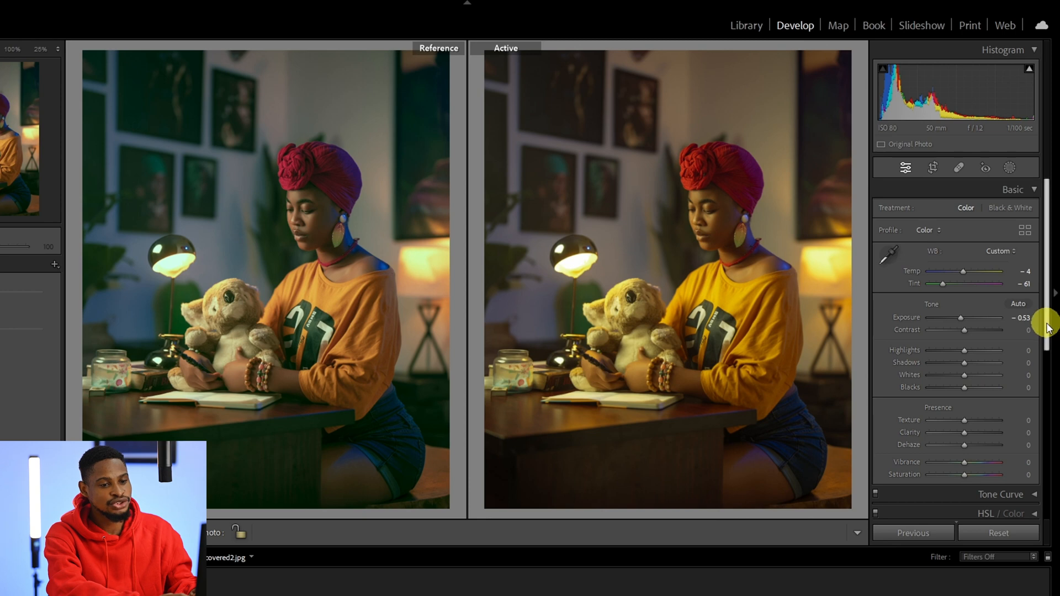
# - Add shadow, midtone and highlight points to the RGB tone curve at inputs of about 62, 126 and 192, keeping the curve nearly straight
pyautogui.scroll(-5, 1047, 327)
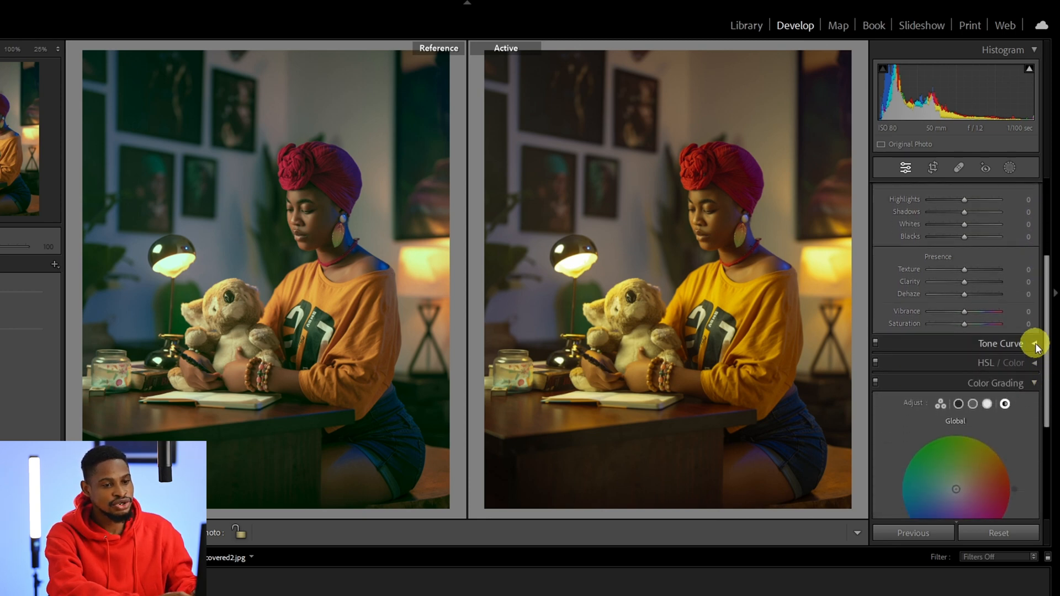
pyautogui.click(1035, 345)
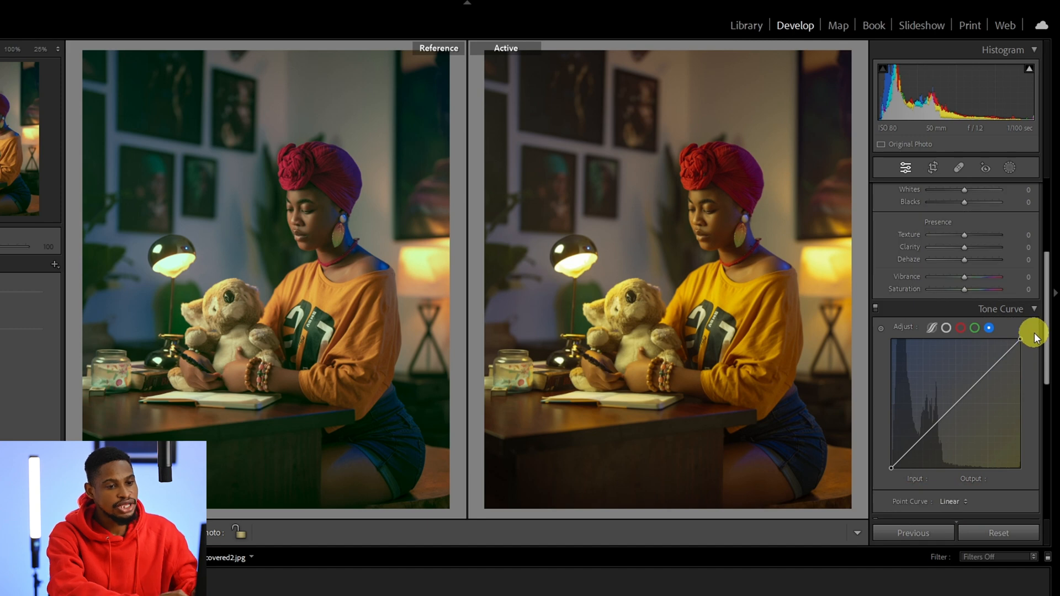
pyautogui.click(949, 330)
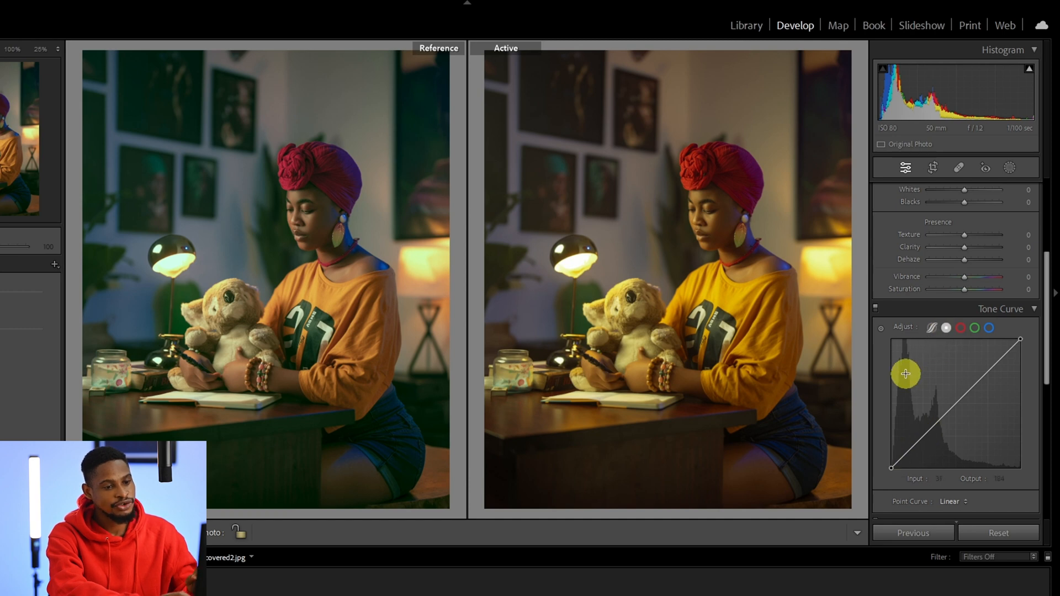
pyautogui.click(922, 439)
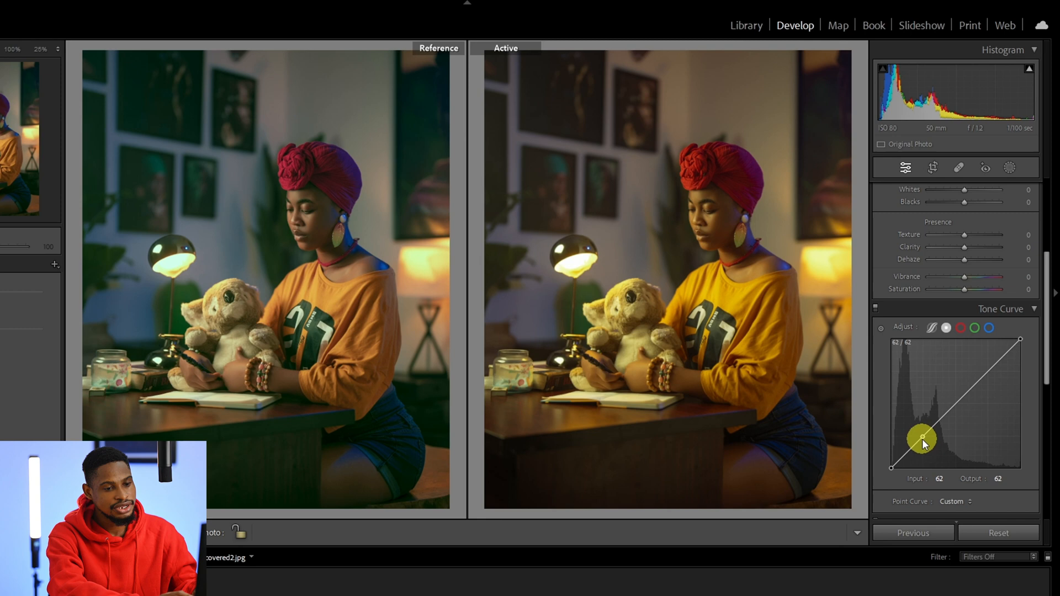
pyautogui.click(956, 404)
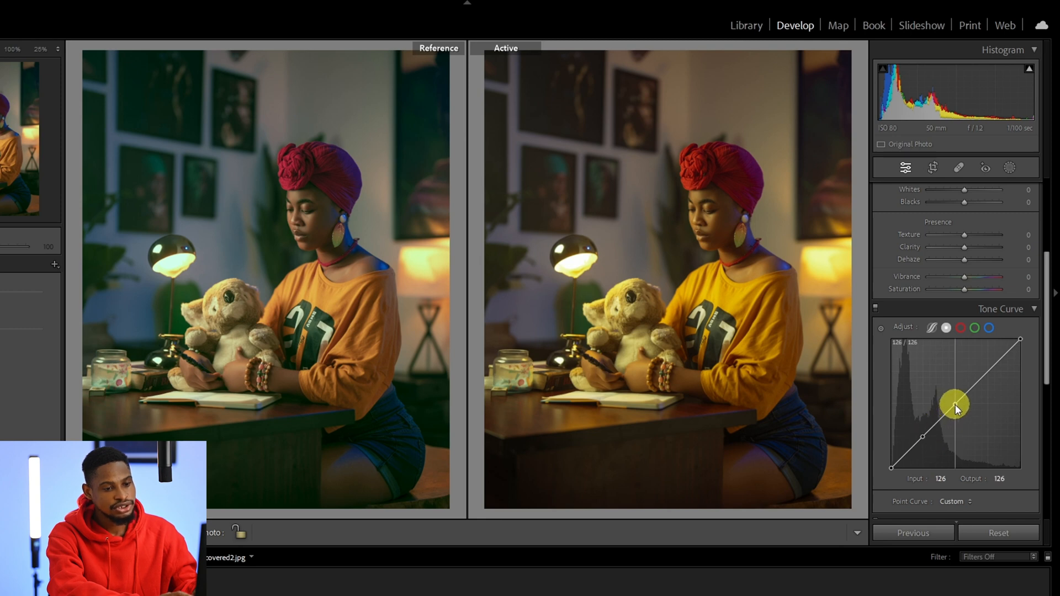
pyautogui.click(989, 373)
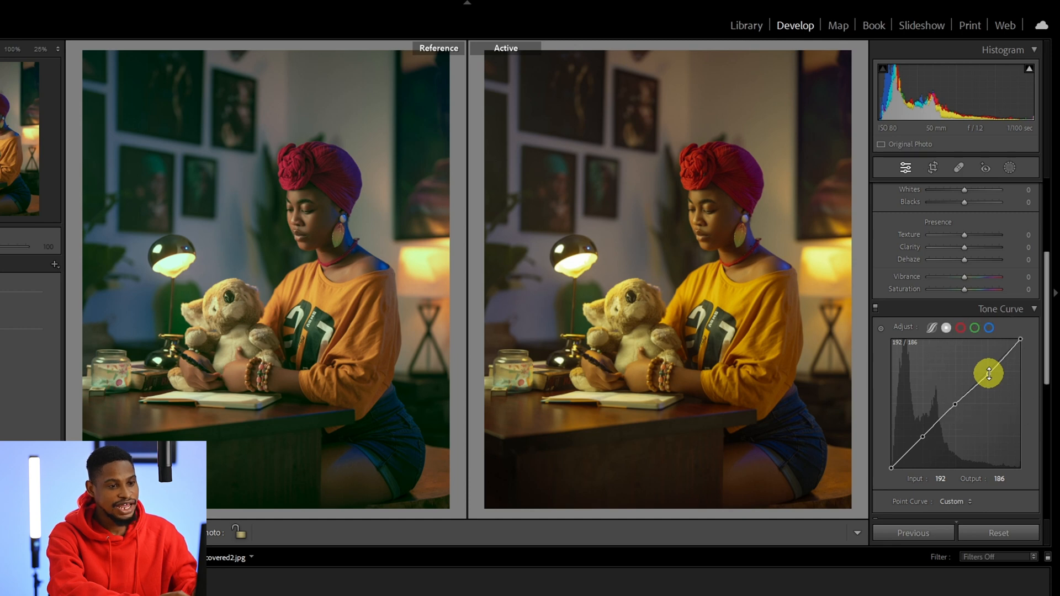
pyautogui.moveTo(989, 373); pyautogui.dragTo(989, 370)
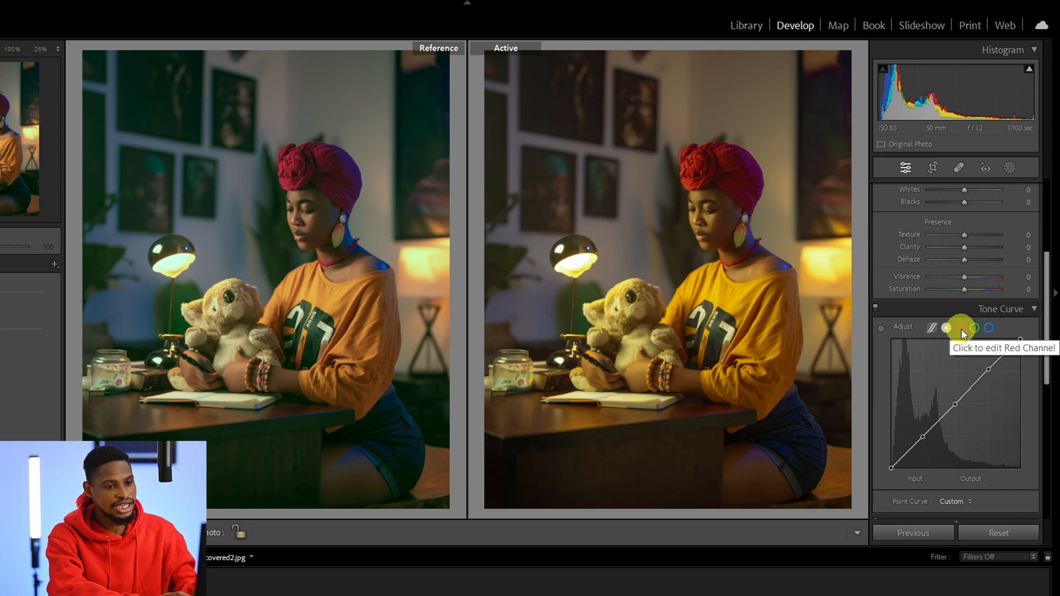
# - Add three points to the red channel curve: shadows about 65/65, midtones about 128/126 and highlights about 195/194
pyautogui.click(961, 329)
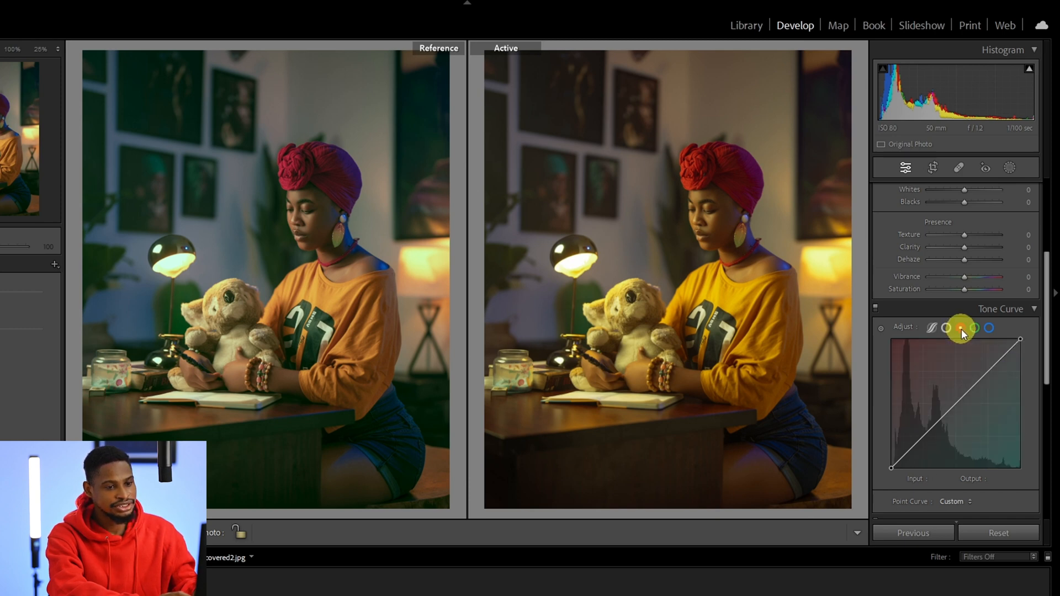
pyautogui.click(922, 437)
pyautogui.click(959, 401)
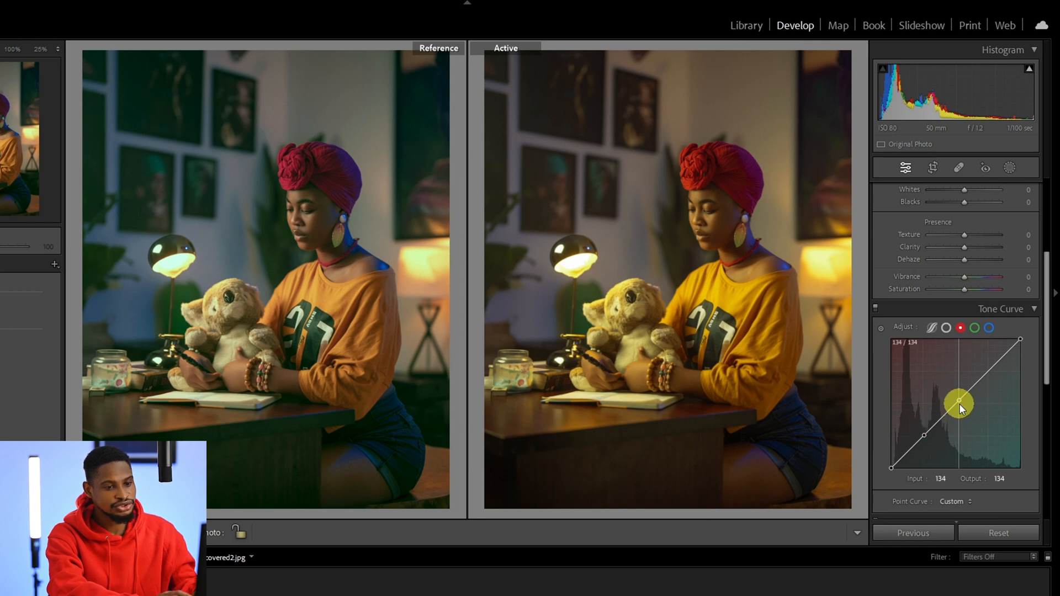
pyautogui.click(993, 372)
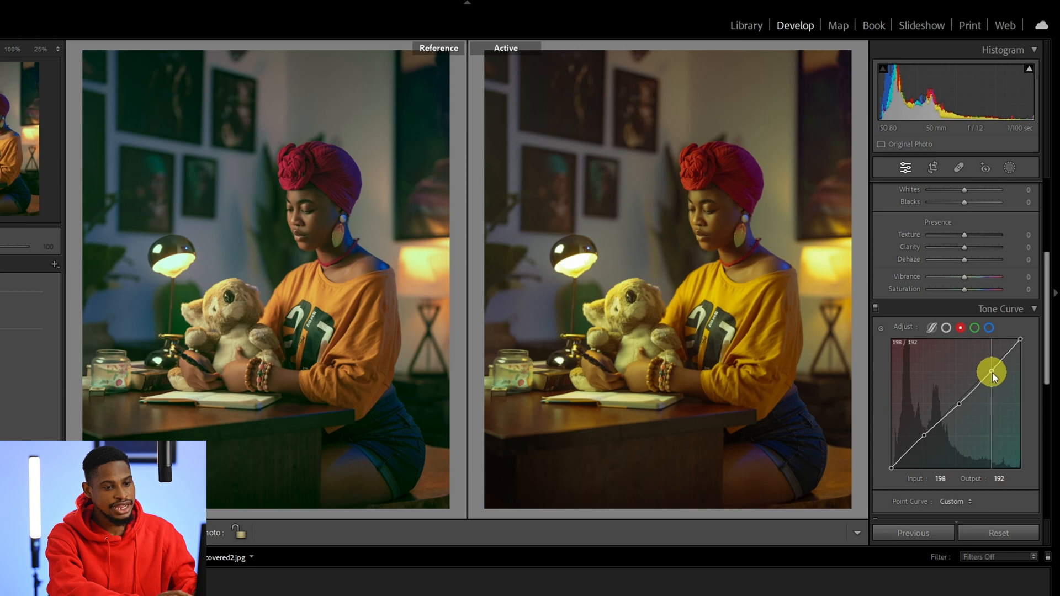
pyautogui.click(956, 405)
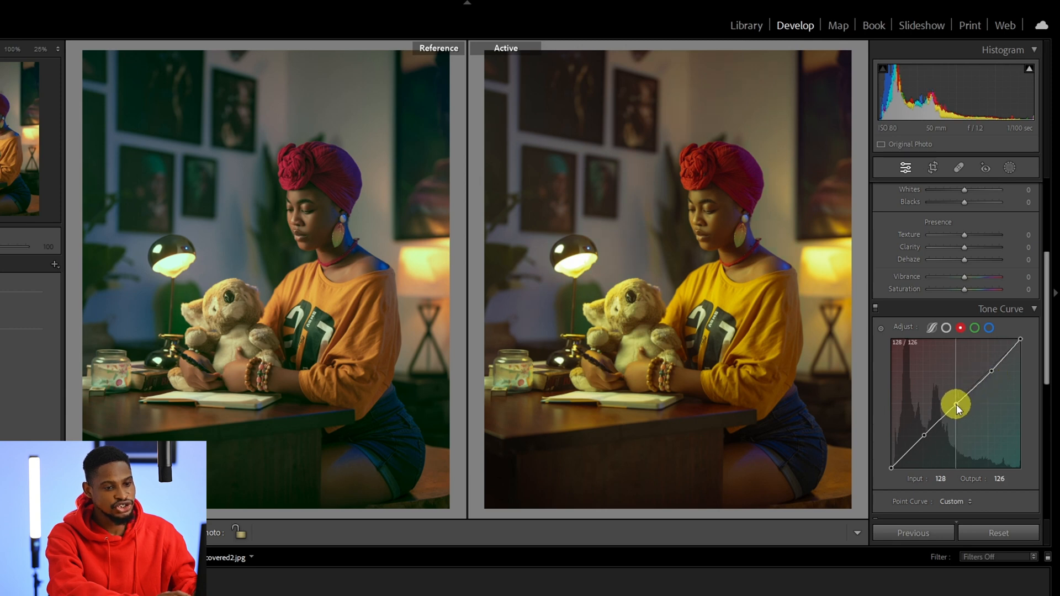
pyautogui.moveTo(993, 371); pyautogui.dragTo(990, 369)
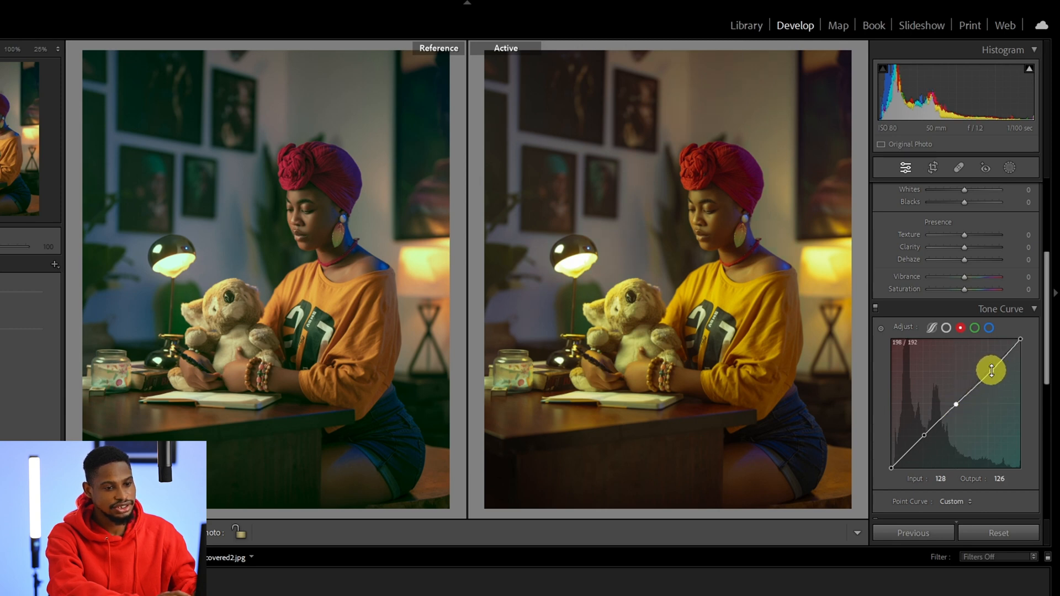
# - Raise the red curve's shadow point near input 57 and midtone point near input 125, and lower its white point to output 242
pyautogui.click(924, 438)
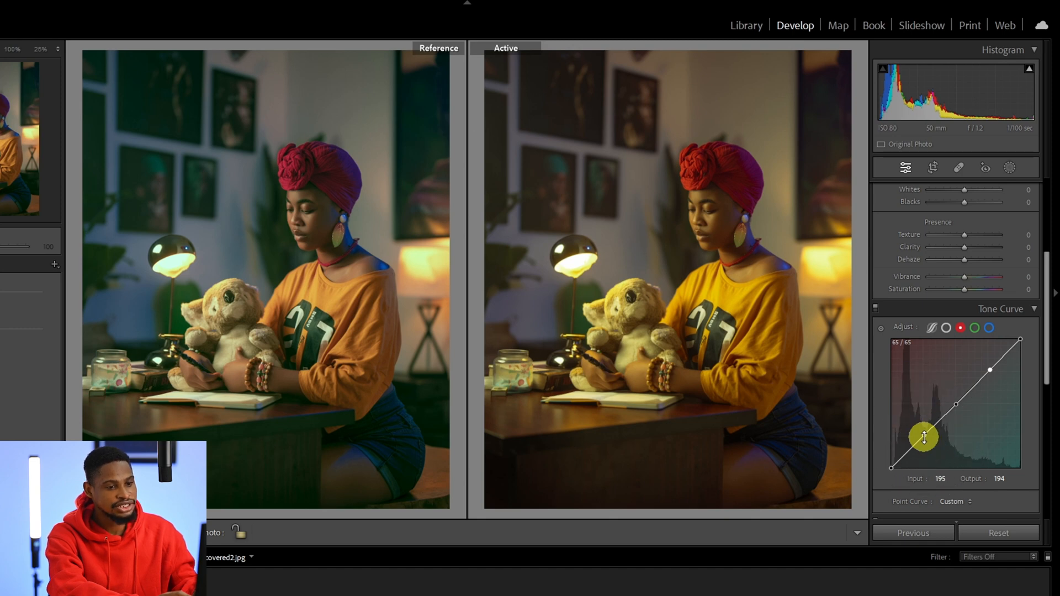
pyautogui.moveTo(925, 437); pyautogui.dragTo(920, 436)
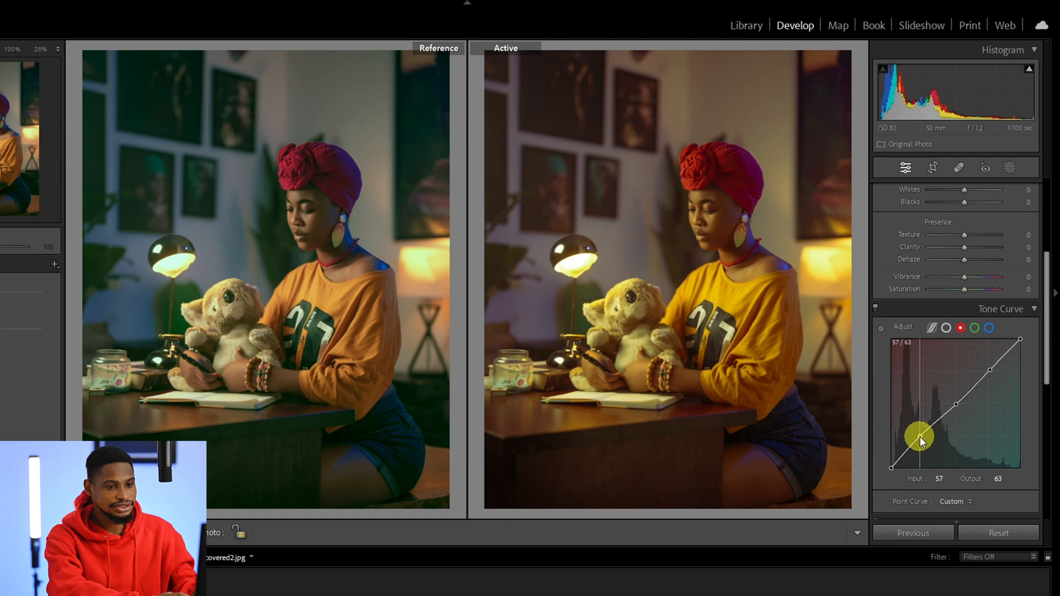
pyautogui.click(957, 404)
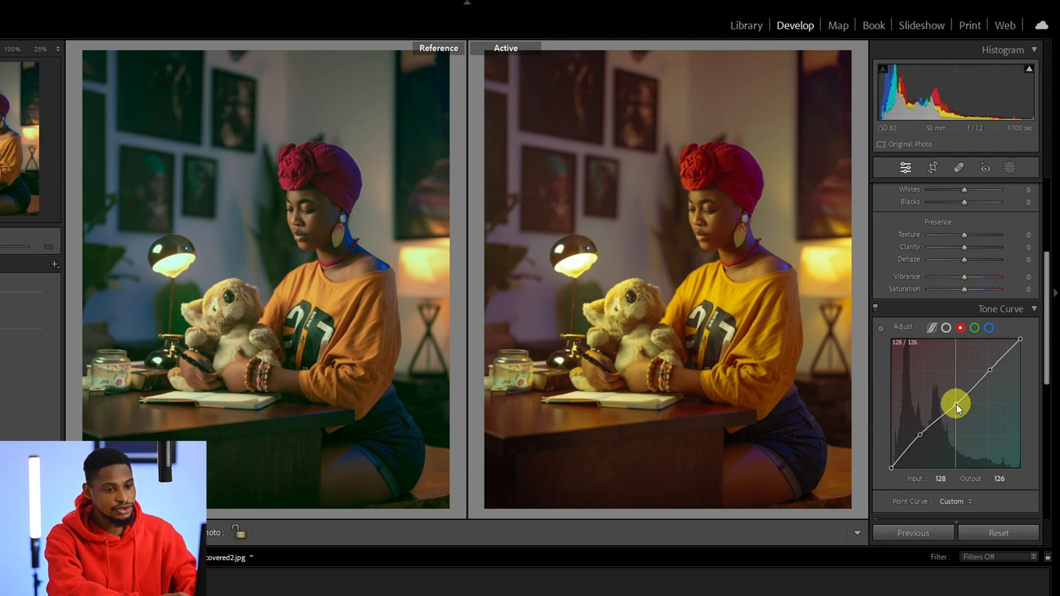
pyautogui.moveTo(956, 403); pyautogui.dragTo(956, 403)
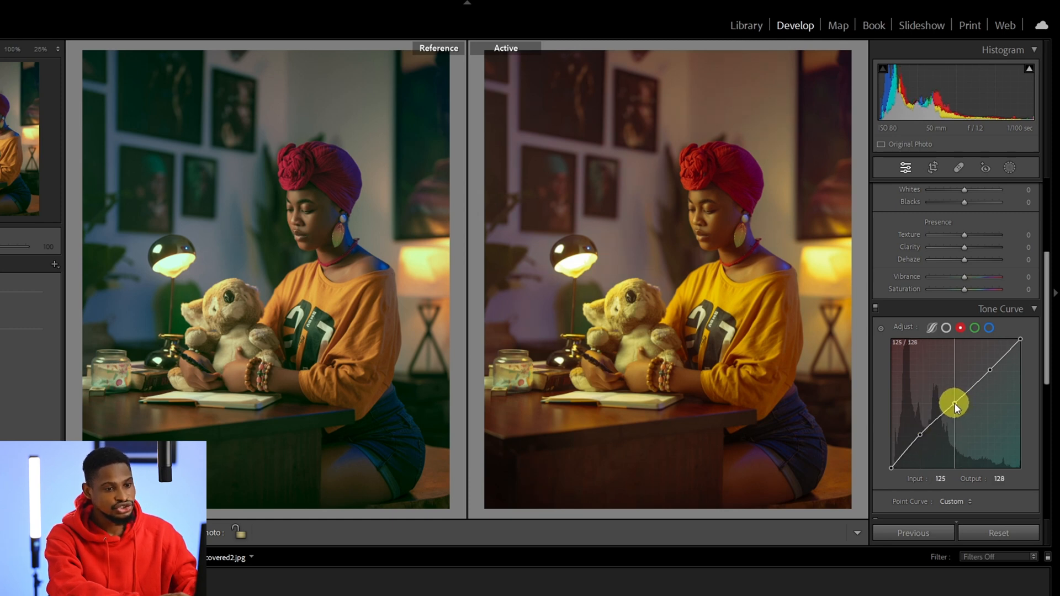
pyautogui.click(1024, 338)
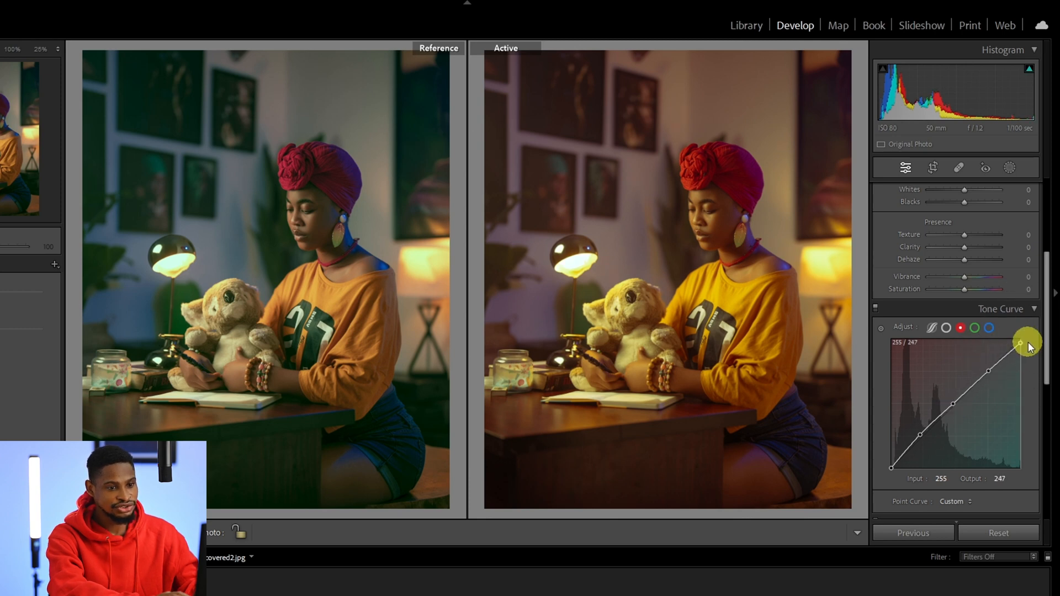
pyautogui.moveTo(1028, 342); pyautogui.dragTo(1028, 345)
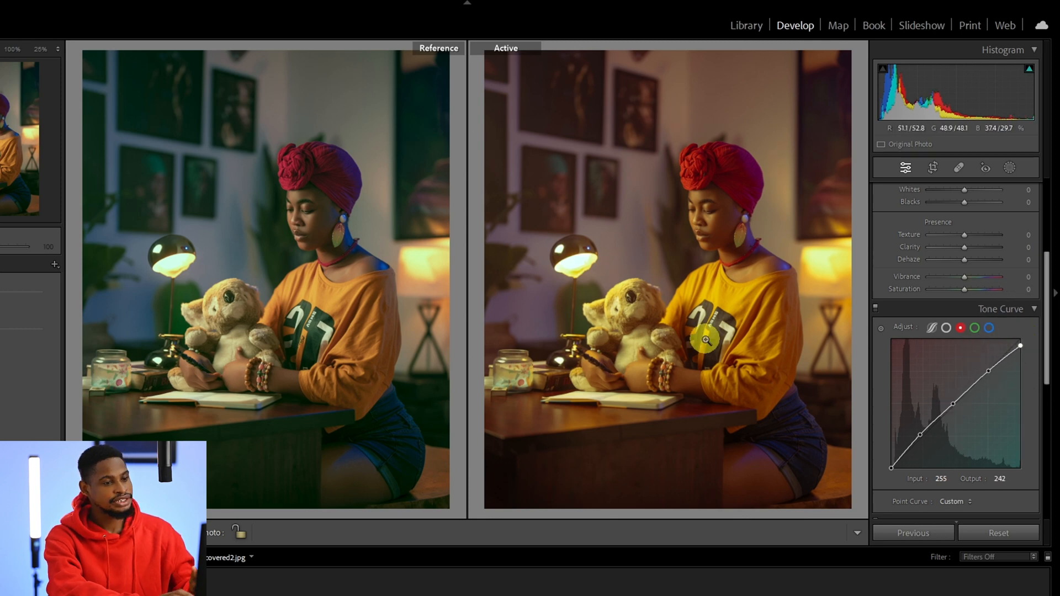
# - Move the black point of the green channel curve to input 8, output 10
pyautogui.click(975, 330)
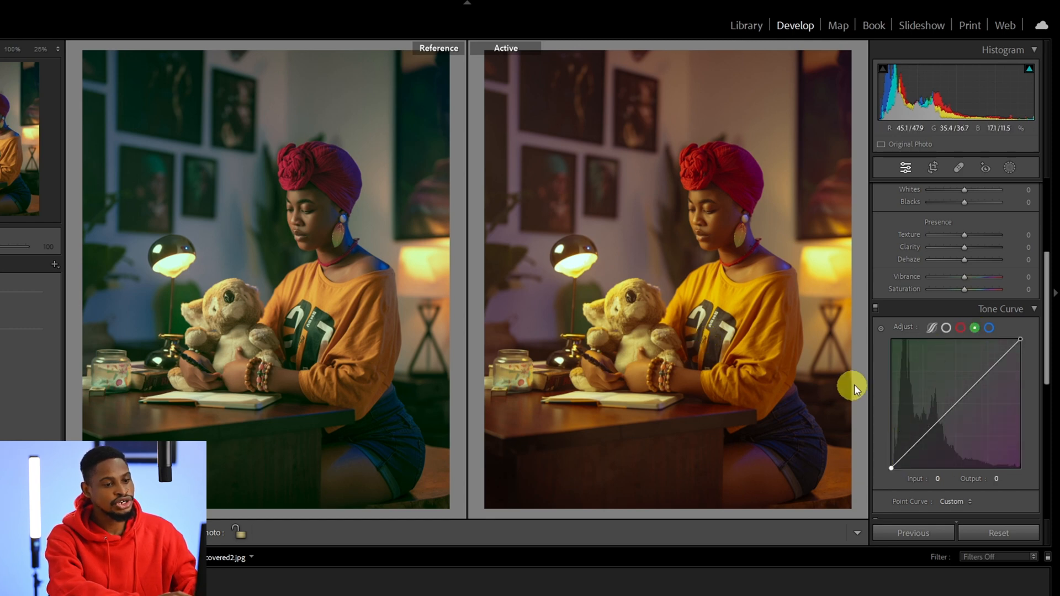
pyautogui.click(891, 469)
pyautogui.moveTo(892, 468); pyautogui.dragTo(895, 465)
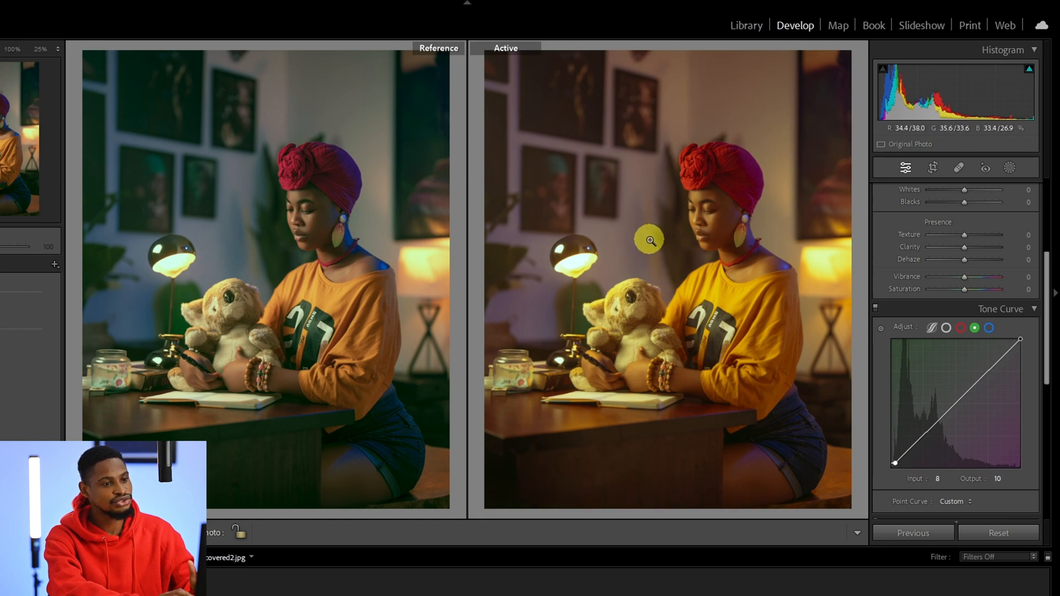
# - Raise the blue channel curve's black point to output 11 and add a shadow point near 62/70 and a midtone point near 135/134
pyautogui.click(992, 327)
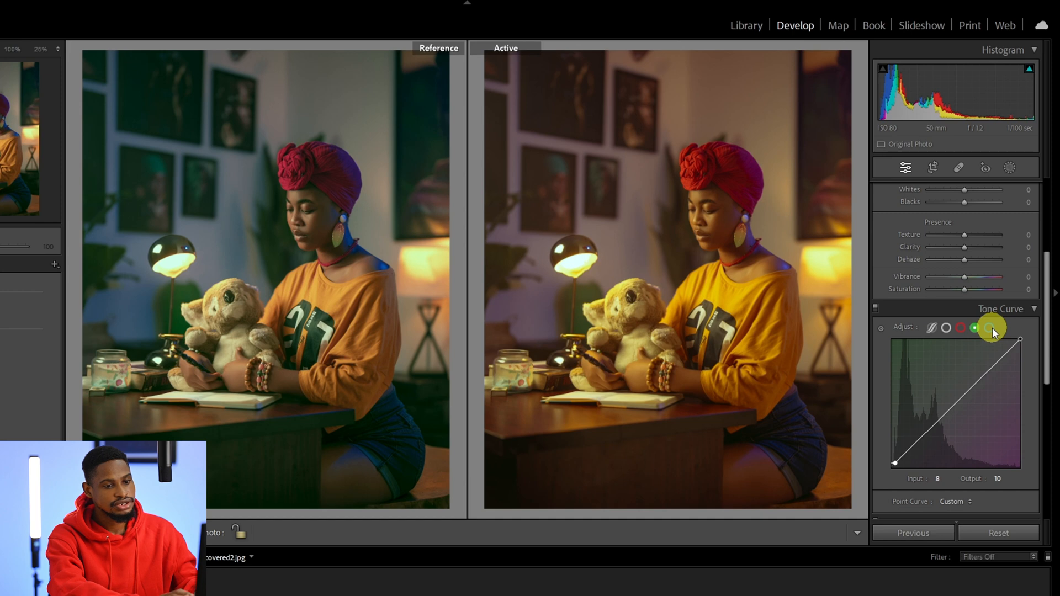
pyautogui.click(992, 327)
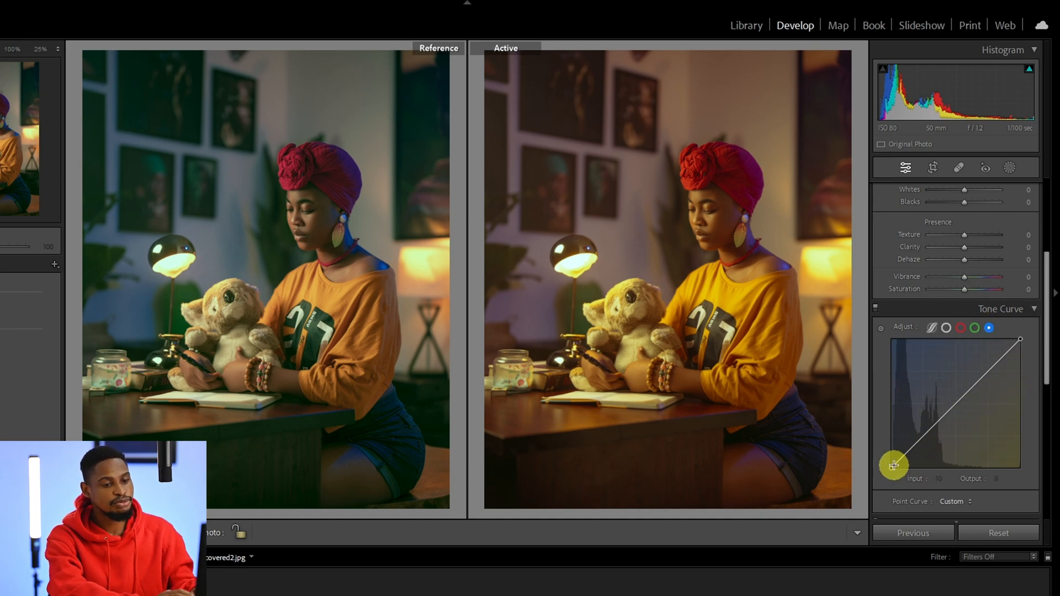
pyautogui.moveTo(892, 467); pyautogui.dragTo(891, 470)
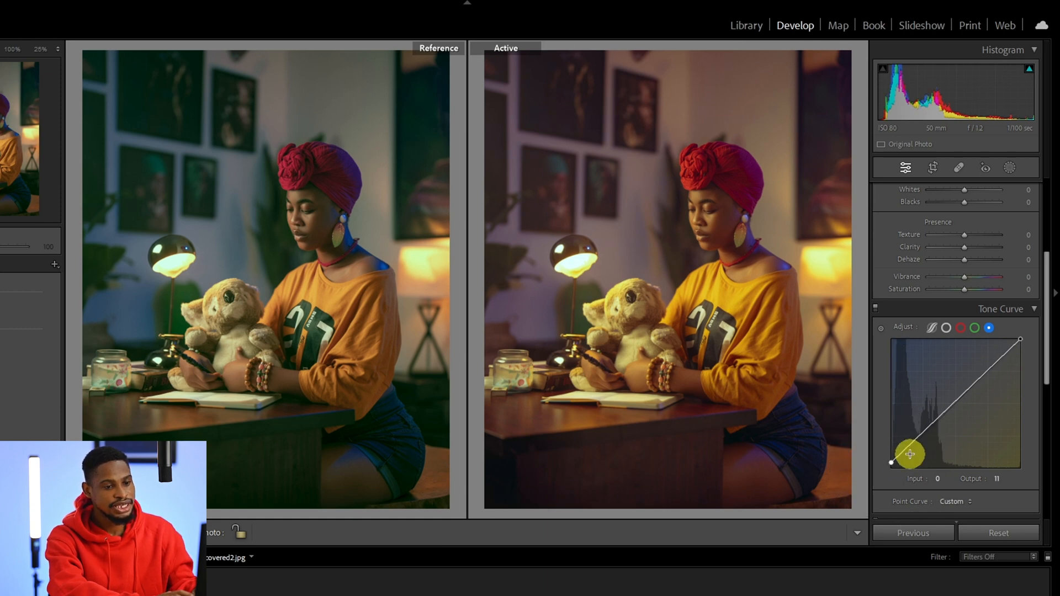
pyautogui.click(923, 434)
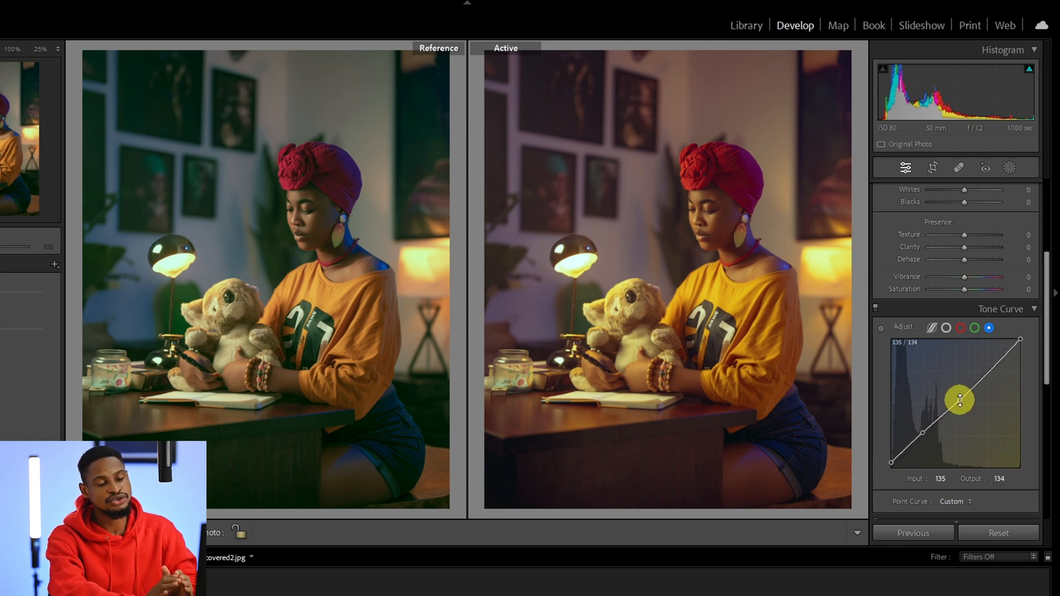
pyautogui.click(960, 399)
# - Move the blue curve's shadow point to input 49, output 61, and shift its midtone point slightly down toward the shadows
pyautogui.click(922, 433)
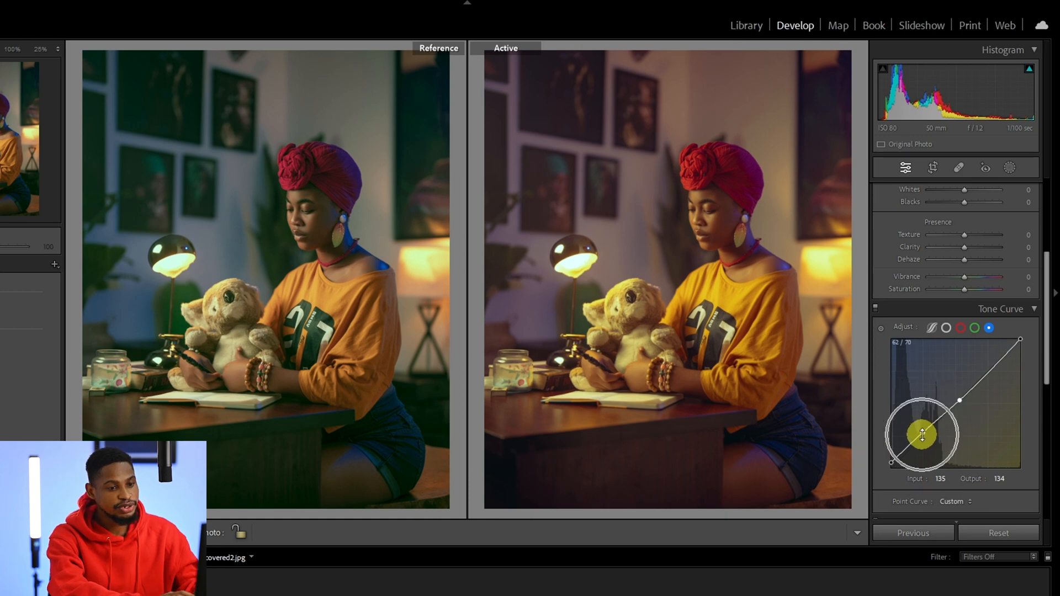
pyautogui.moveTo(922, 434); pyautogui.dragTo(915, 439)
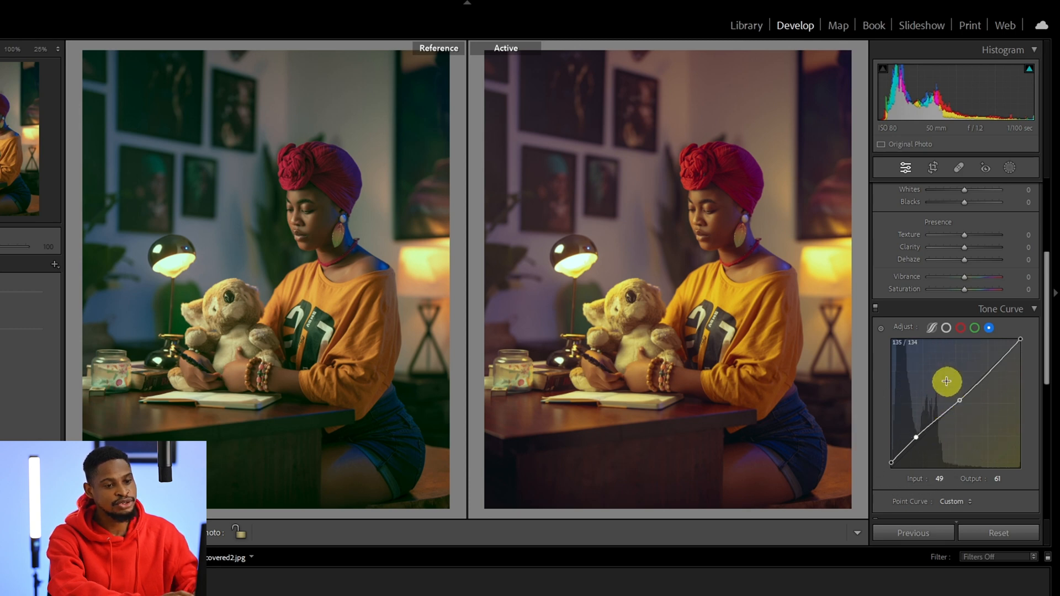
pyautogui.moveTo(960, 402); pyautogui.dragTo(958, 405)
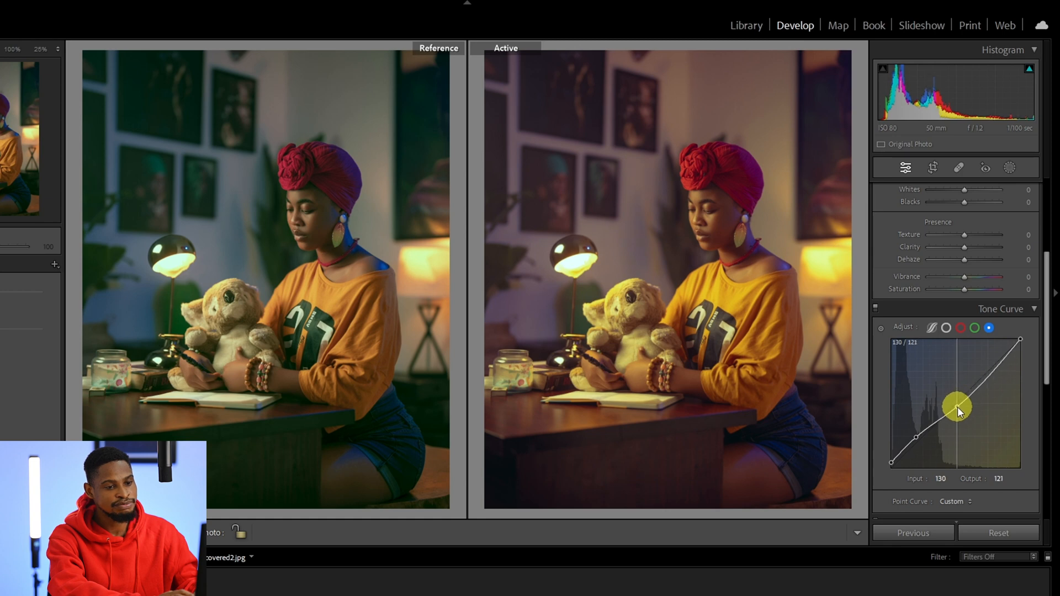
pyautogui.click(956, 404)
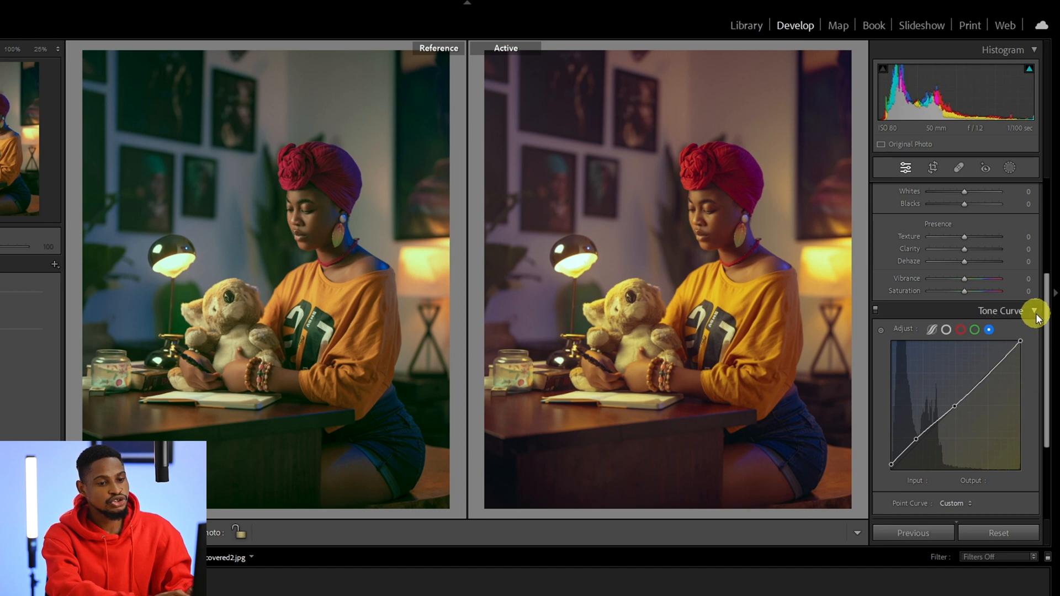
# - Color grade the shadows toward teal with hue 186 and saturation 46
pyautogui.click(1036, 313)
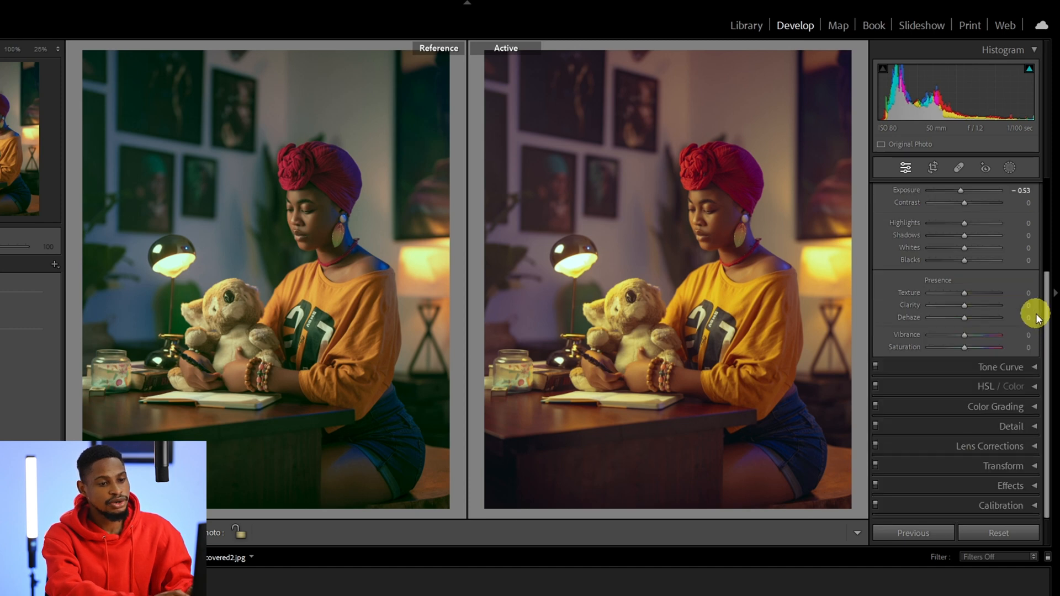
pyautogui.click(1030, 405)
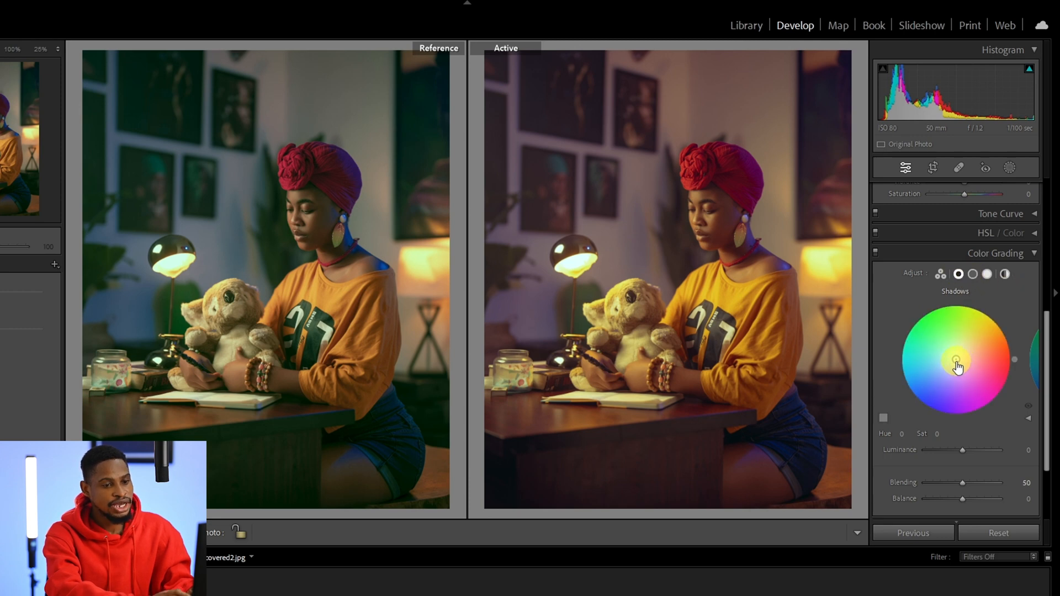
pyautogui.moveTo(957, 365); pyautogui.dragTo(936, 361)
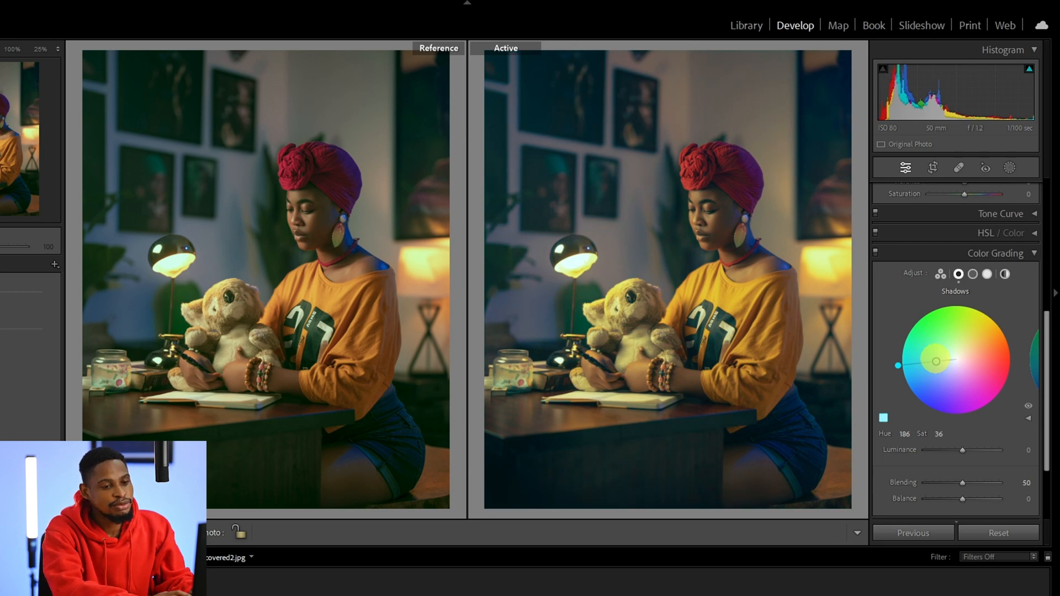
pyautogui.moveTo(934, 362); pyautogui.dragTo(931, 362)
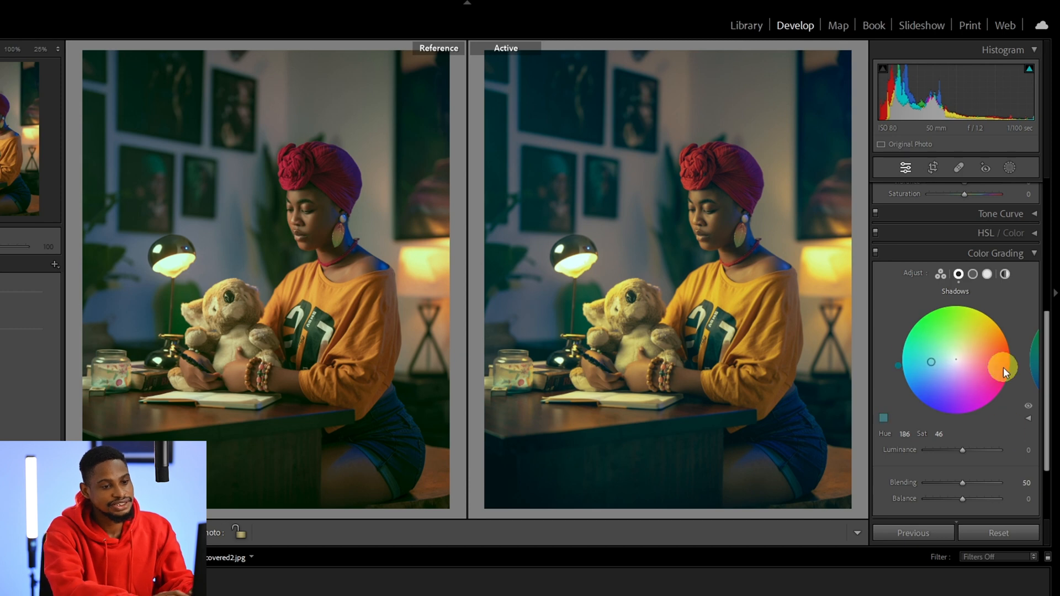
# - Color grade the midtones toward warm orange with hue 25 and saturation 16
pyautogui.click(976, 279)
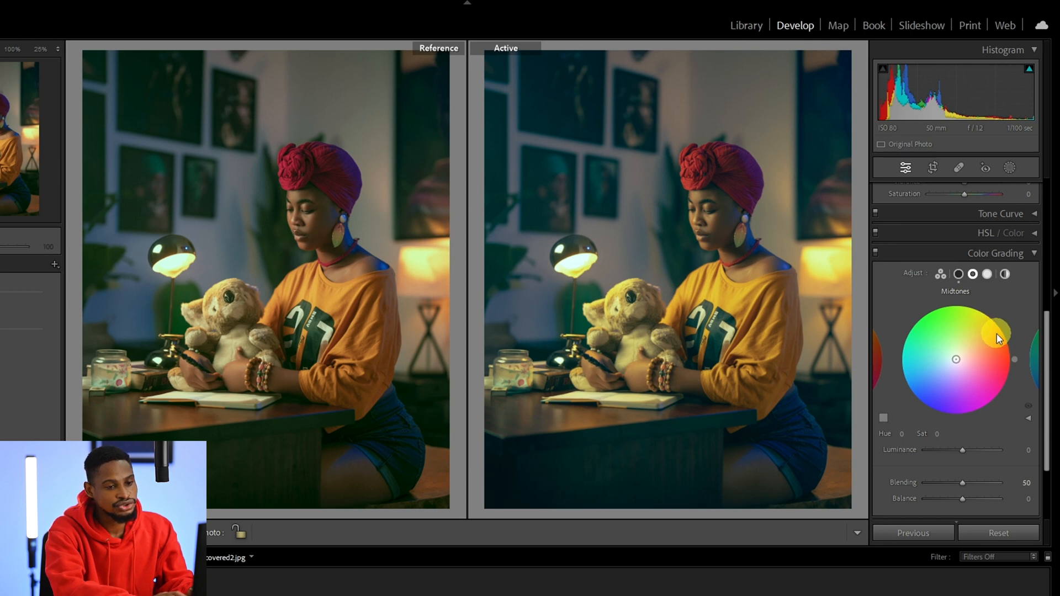
pyautogui.moveTo(1017, 362); pyautogui.dragTo(1012, 341)
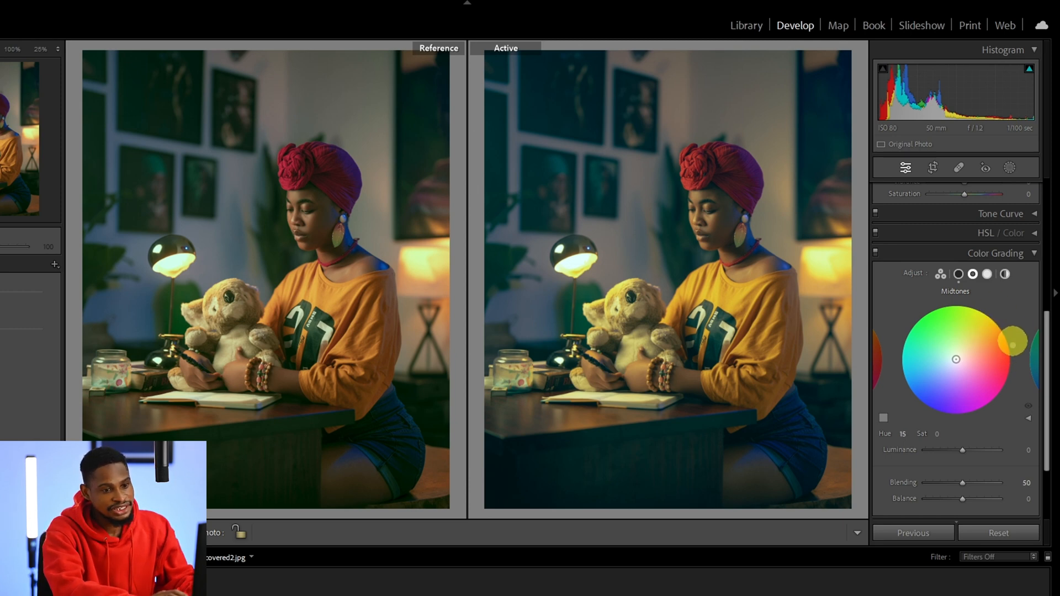
pyautogui.moveTo(957, 361); pyautogui.dragTo(962, 356)
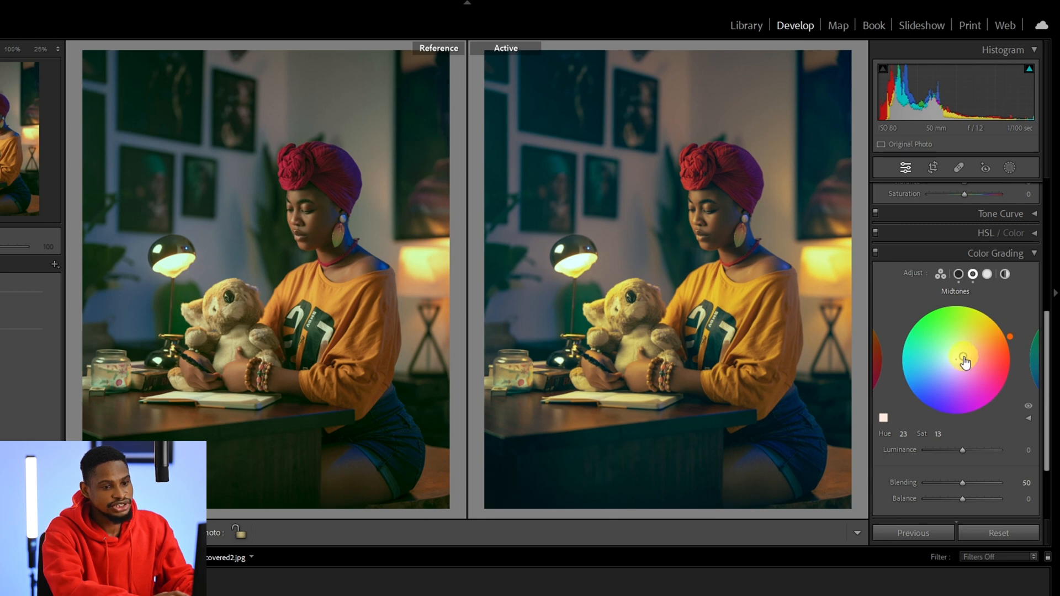
pyautogui.moveTo(963, 360)
pyautogui.mouseDown()
pyautogui.moveTo(986, 347)
pyautogui.moveTo(964, 356)
pyautogui.mouseUp()
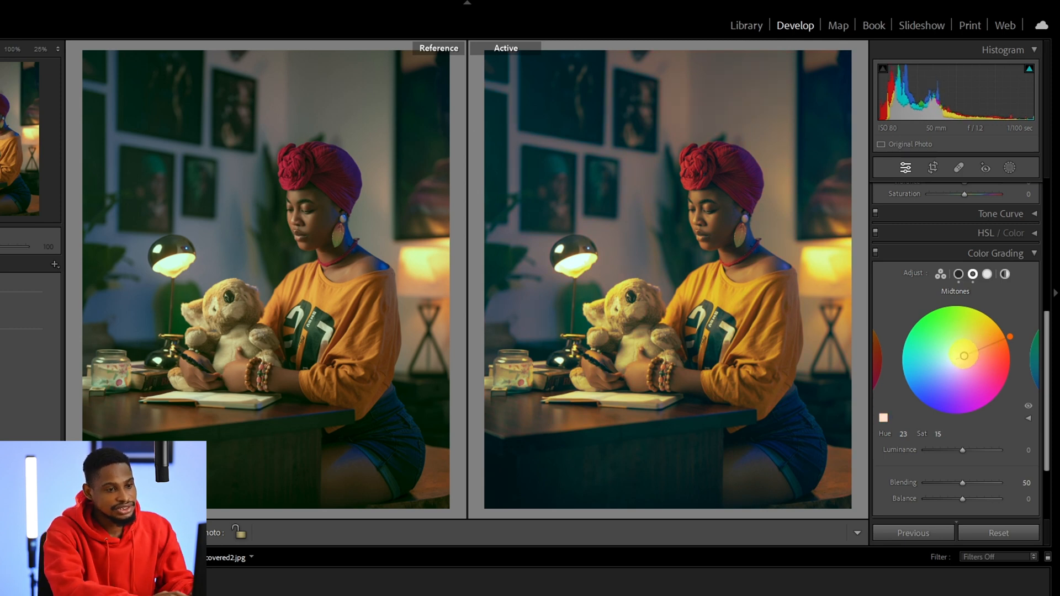
pyautogui.moveTo(964, 356); pyautogui.dragTo(966, 355)
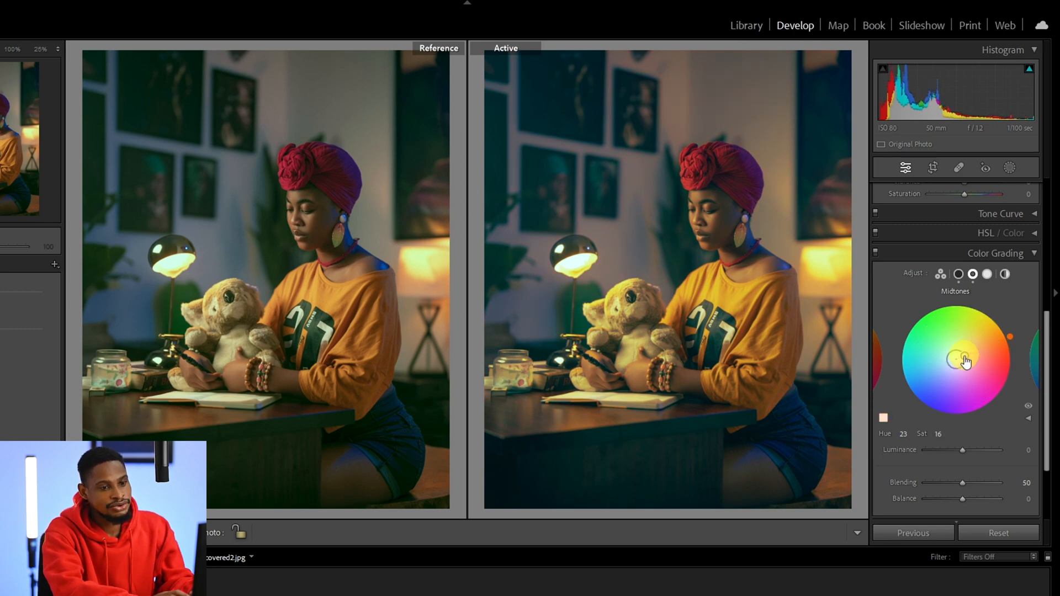
pyautogui.click(1013, 337)
pyautogui.moveTo(1010, 336); pyautogui.dragTo(1010, 334)
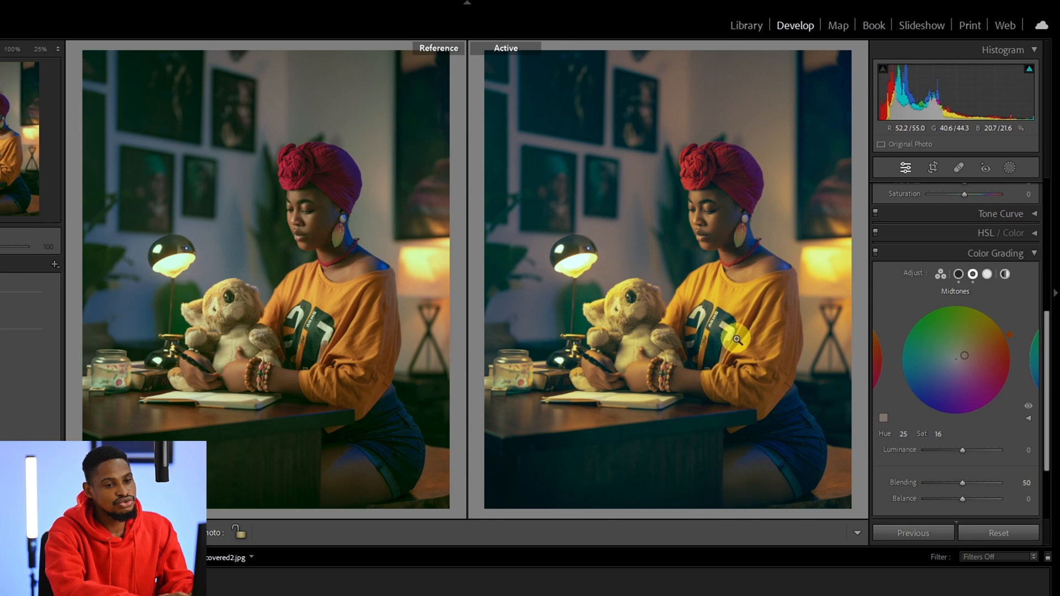
# - Color grade the highlights with hue 37, saturation 21, and add a global green tint with hue 152, saturation 18
pyautogui.click(988, 275)
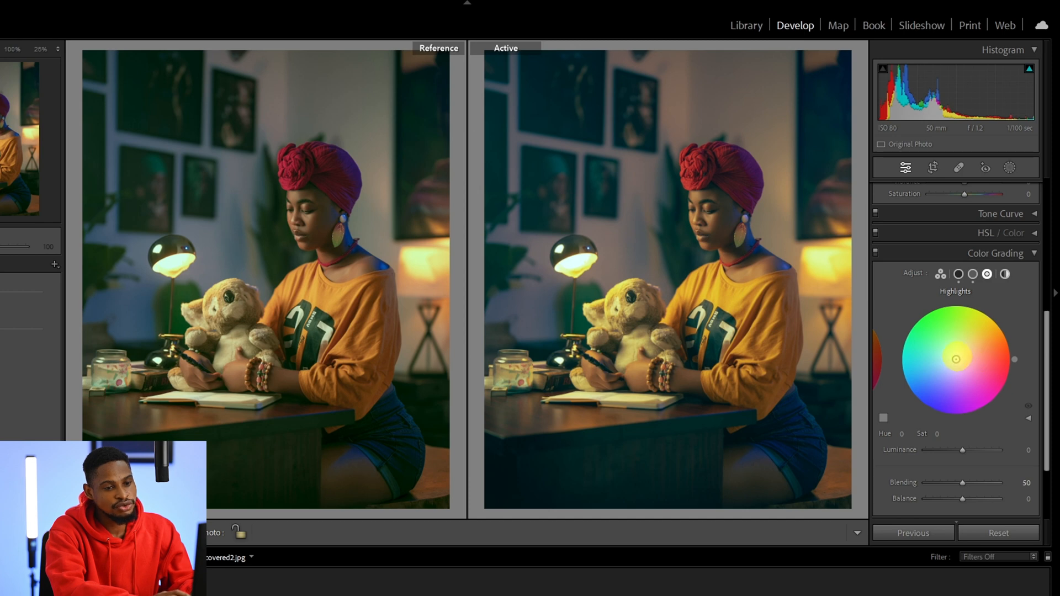
pyautogui.moveTo(956, 360); pyautogui.dragTo(965, 353)
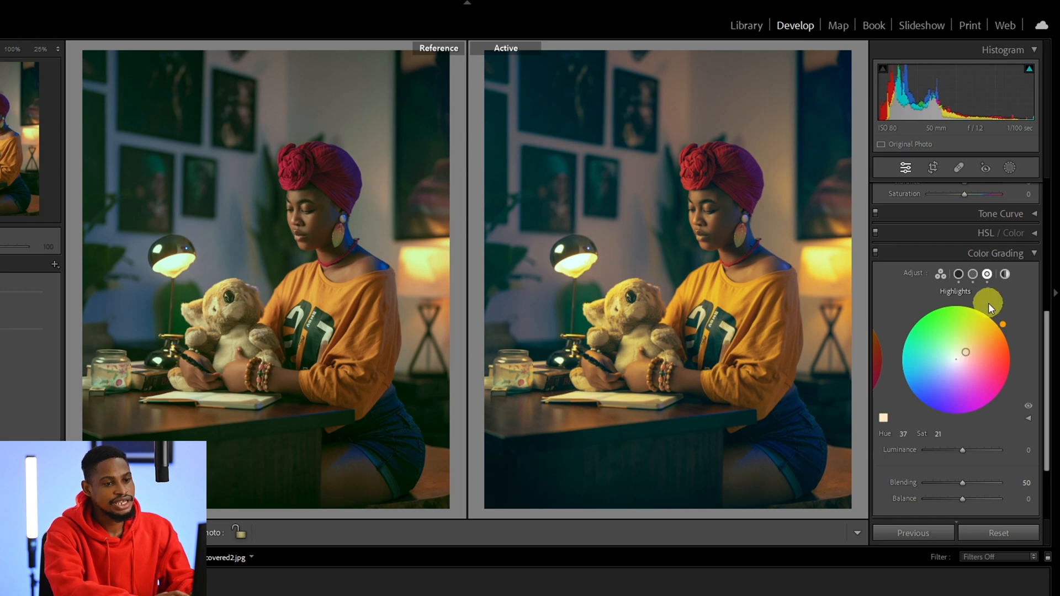
pyautogui.click(1005, 275)
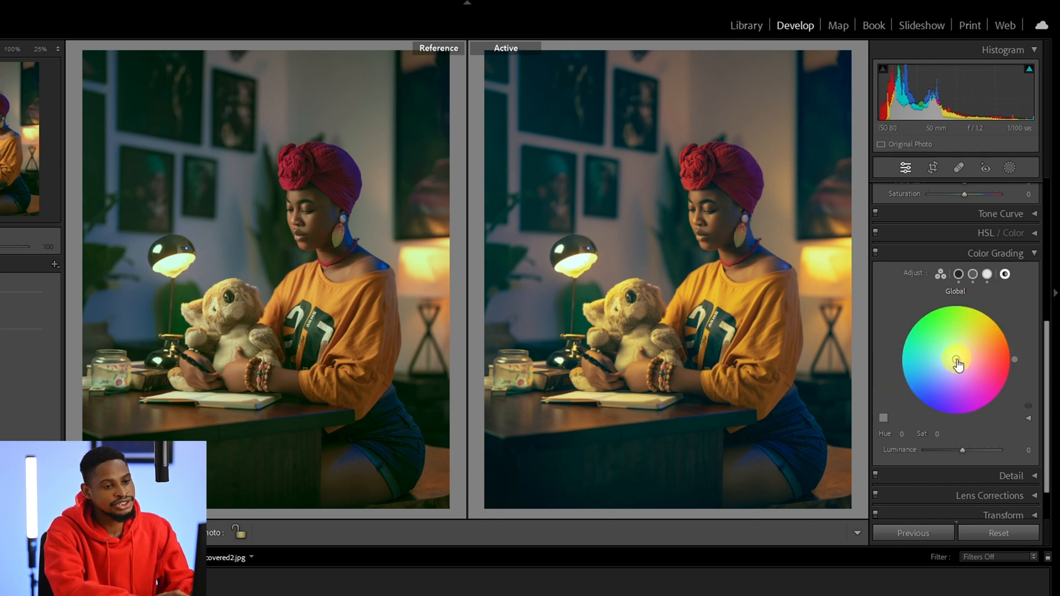
pyautogui.moveTo(956, 357); pyautogui.dragTo(944, 354)
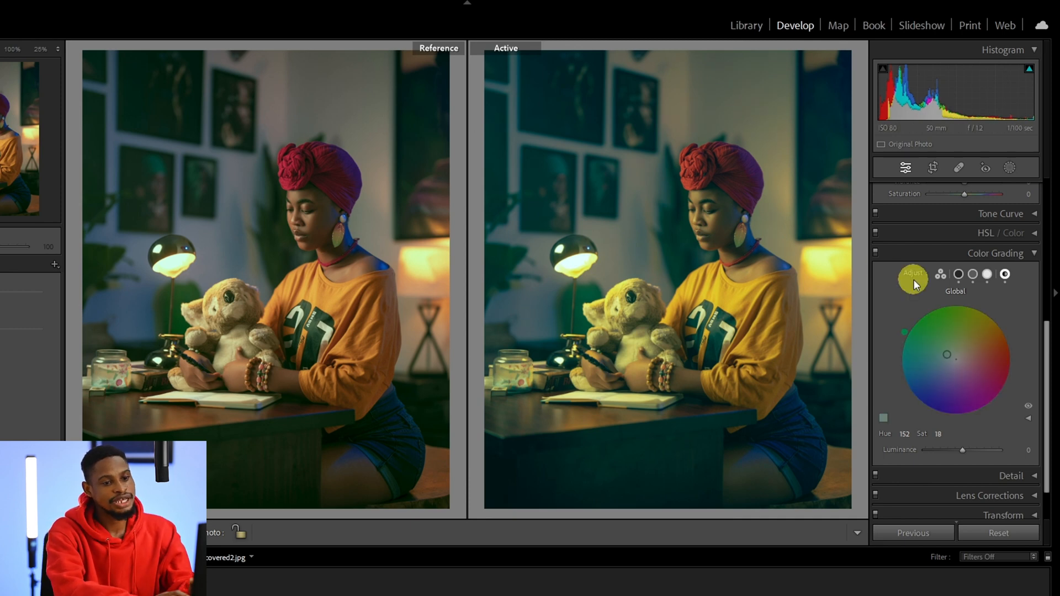
# - Shift the HSL hues: orange to -17, yellow to -65, aqua to -92 and blue to +7
pyautogui.click(988, 233)
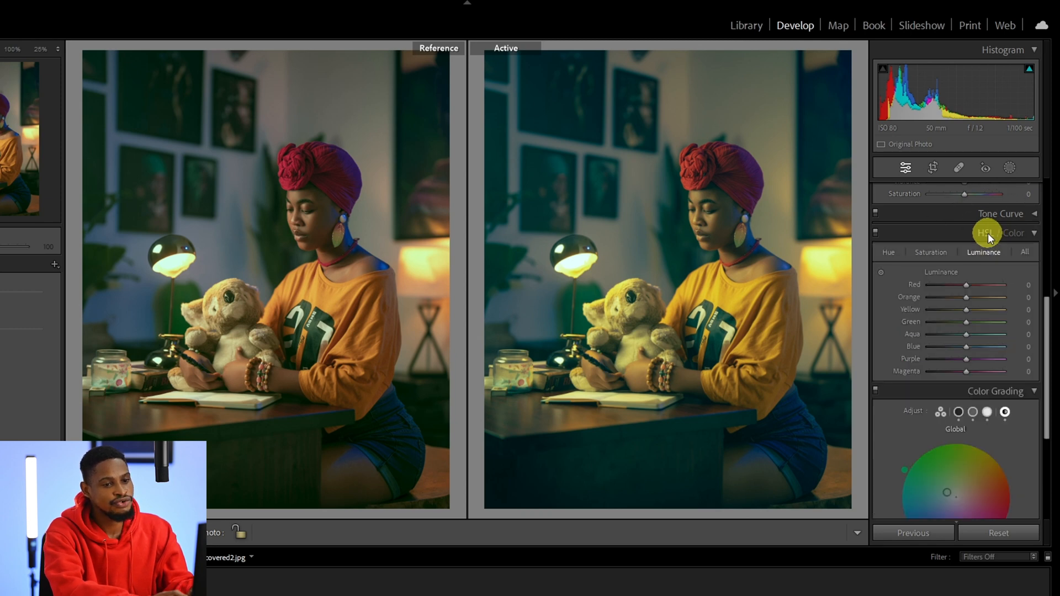
pyautogui.click(890, 254)
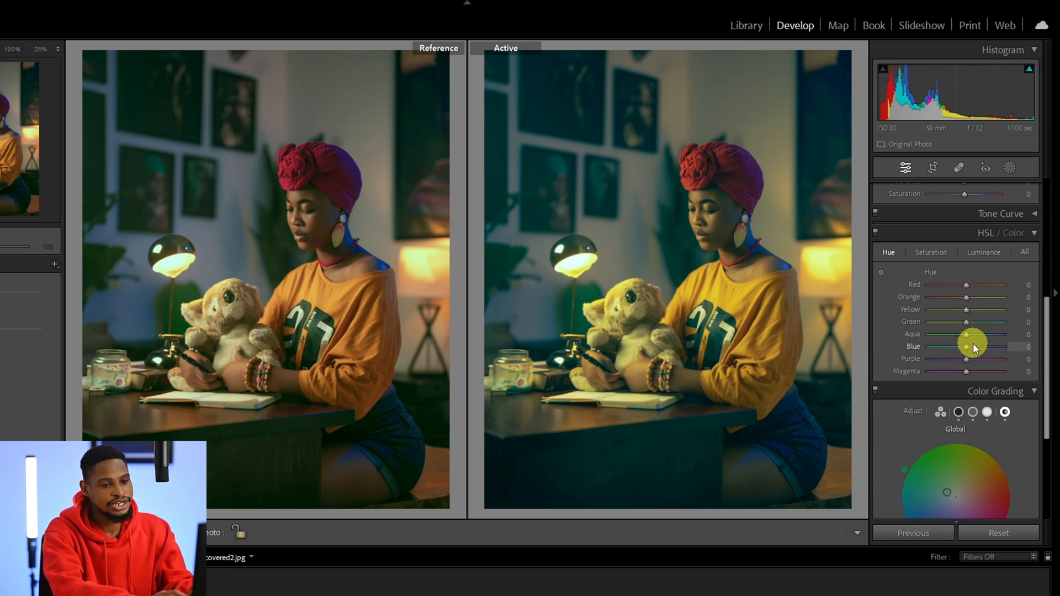
pyautogui.click(967, 298)
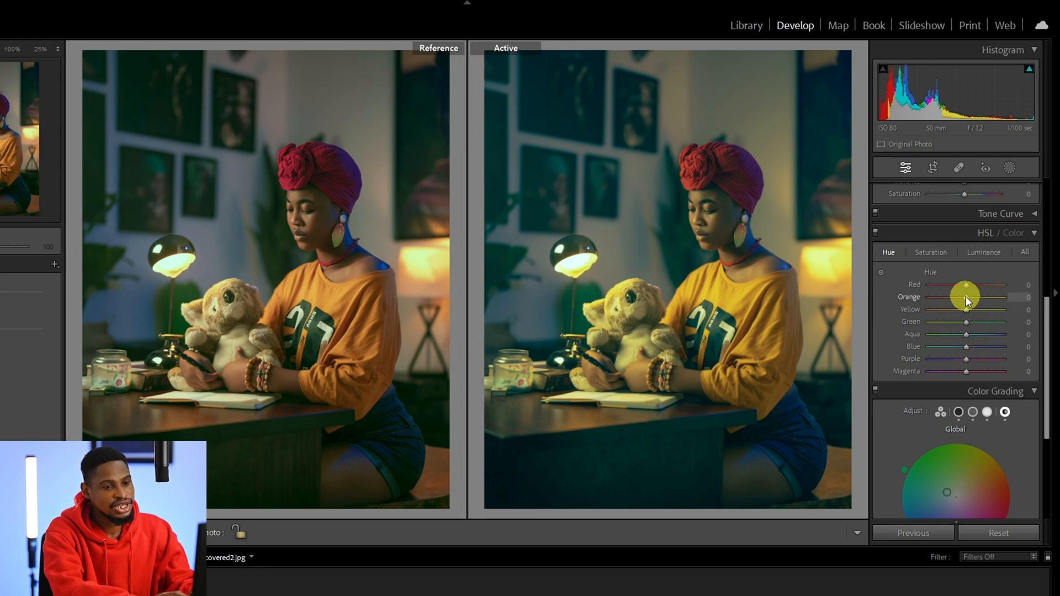
pyautogui.moveTo(967, 297)
pyautogui.mouseDown()
pyautogui.moveTo(986, 297)
pyautogui.moveTo(959, 300)
pyautogui.mouseUp()
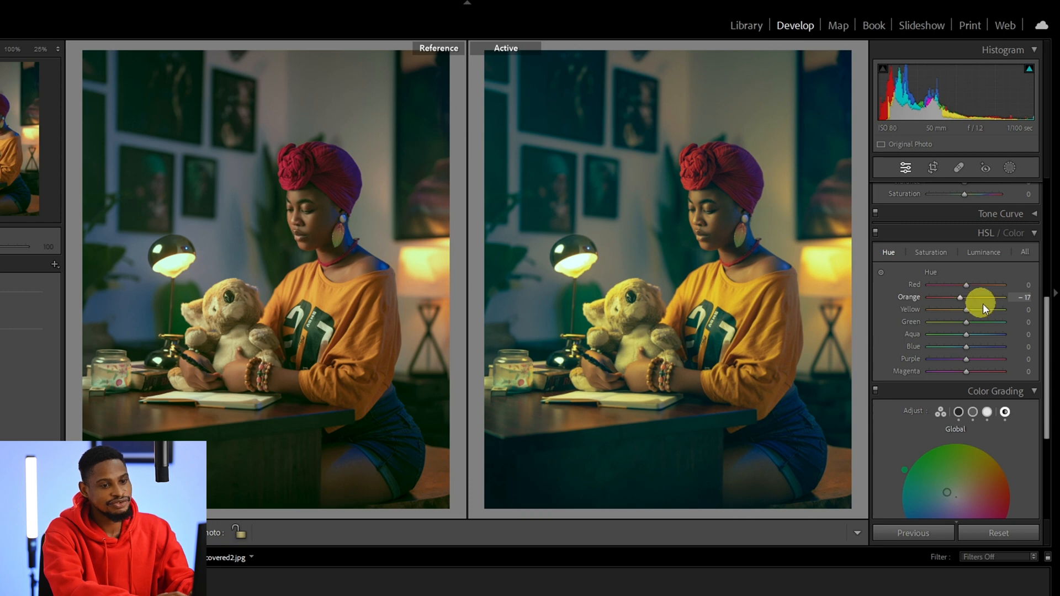
pyautogui.moveTo(966, 310); pyautogui.dragTo(969, 350)
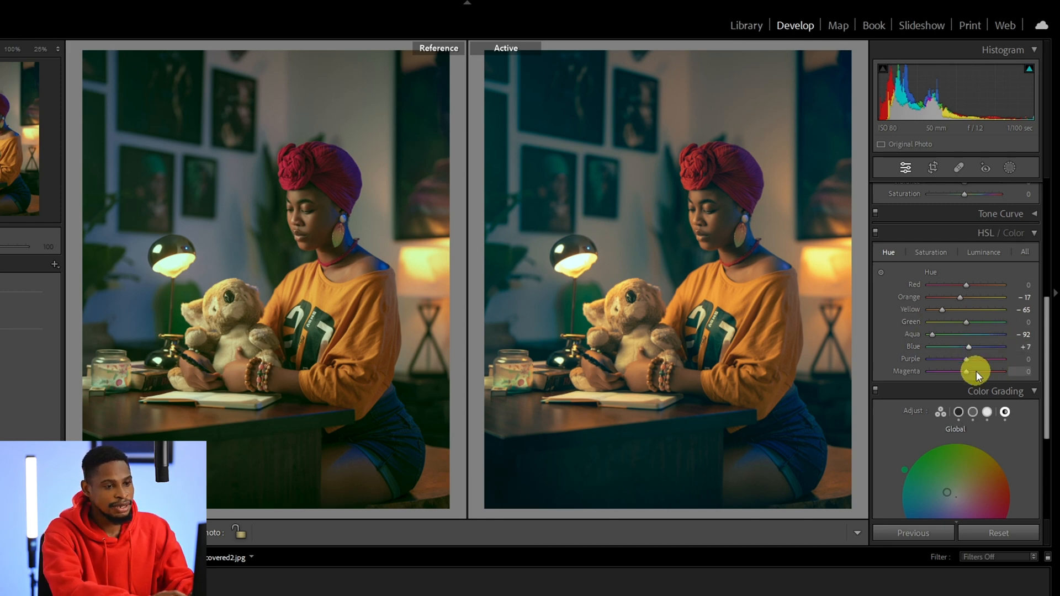
# - Bring up the HSL luminance adjustments and examine the woman's face up close in the active photo
pyautogui.click(938, 253)
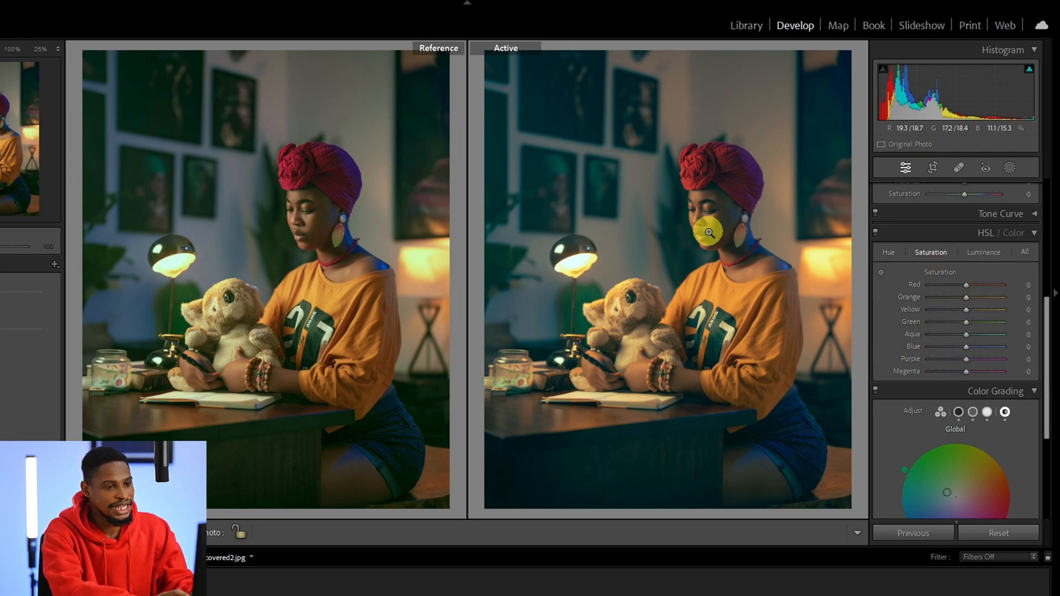
pyautogui.click(985, 248)
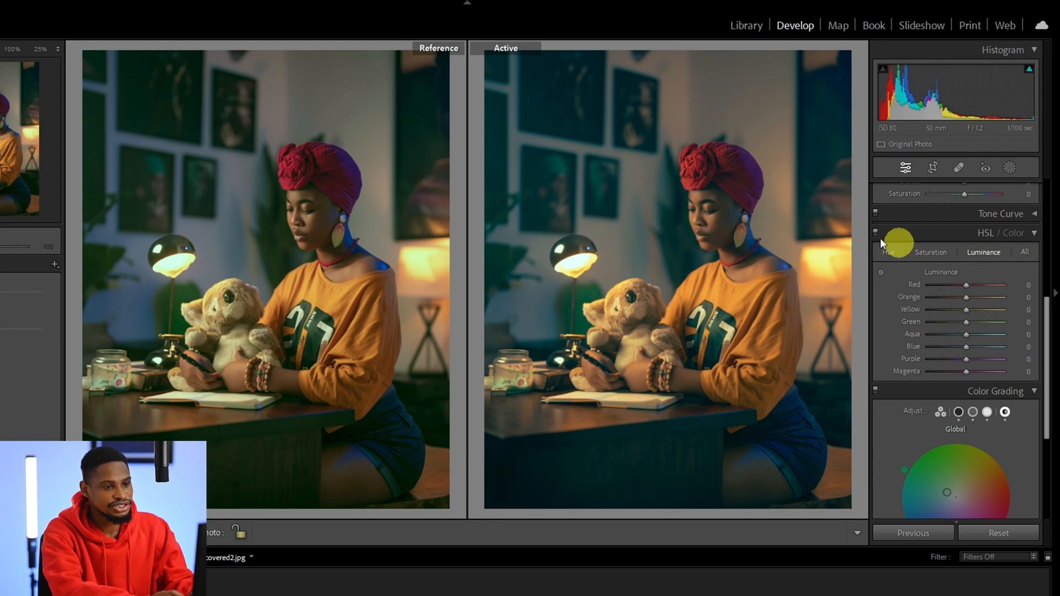
pyautogui.click(711, 208)
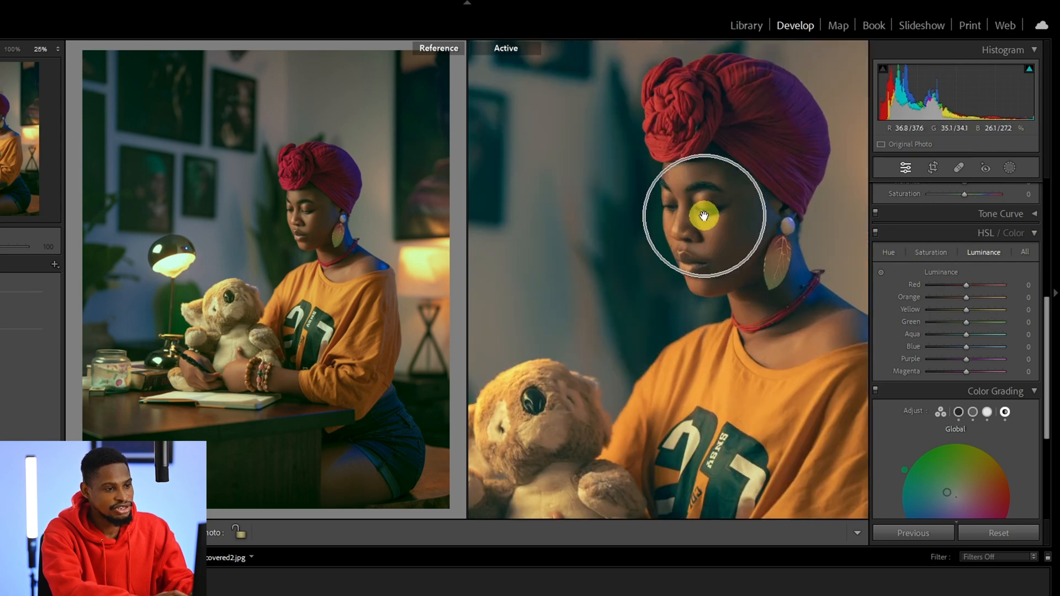
pyautogui.click(719, 254)
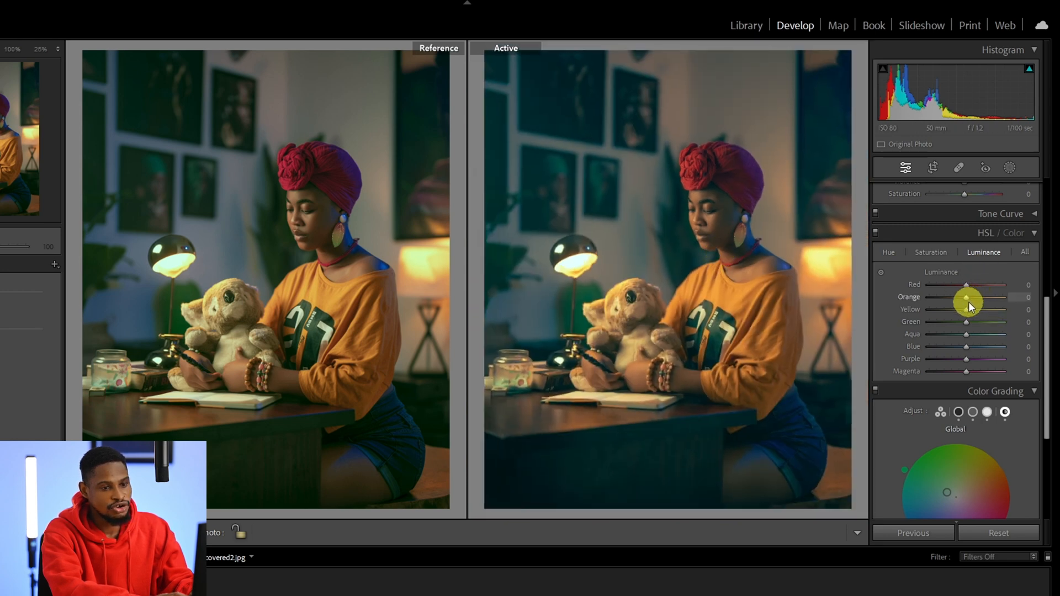
# - Try raising the orange luminance to +45 and reset it
pyautogui.click(967, 298)
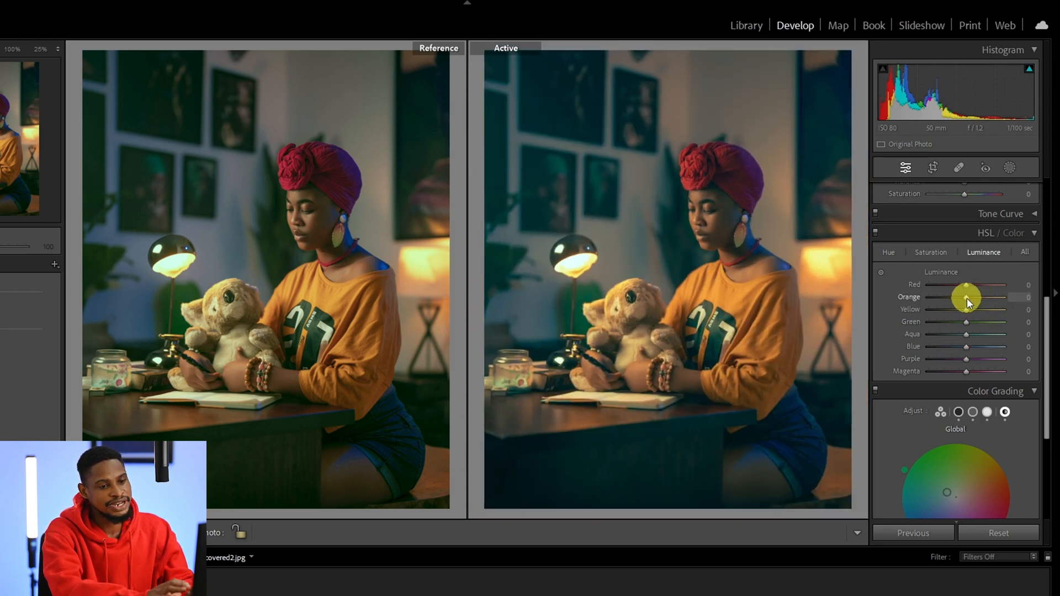
pyautogui.moveTo(966, 298); pyautogui.dragTo(979, 295)
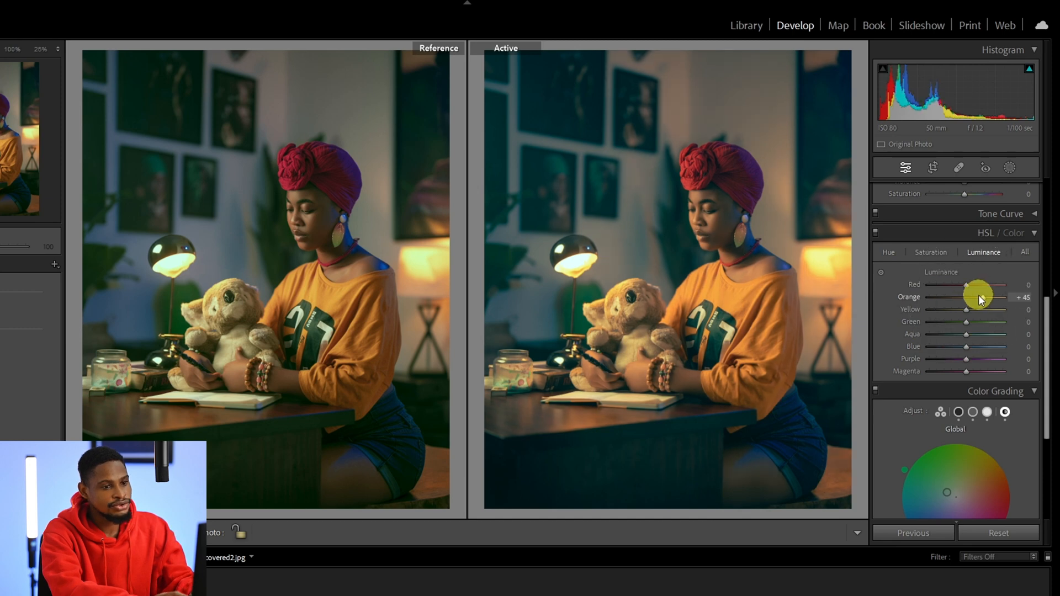
pyautogui.doubleClick(978, 294)
# - Set the yellow luminance to +5
pyautogui.click(968, 309)
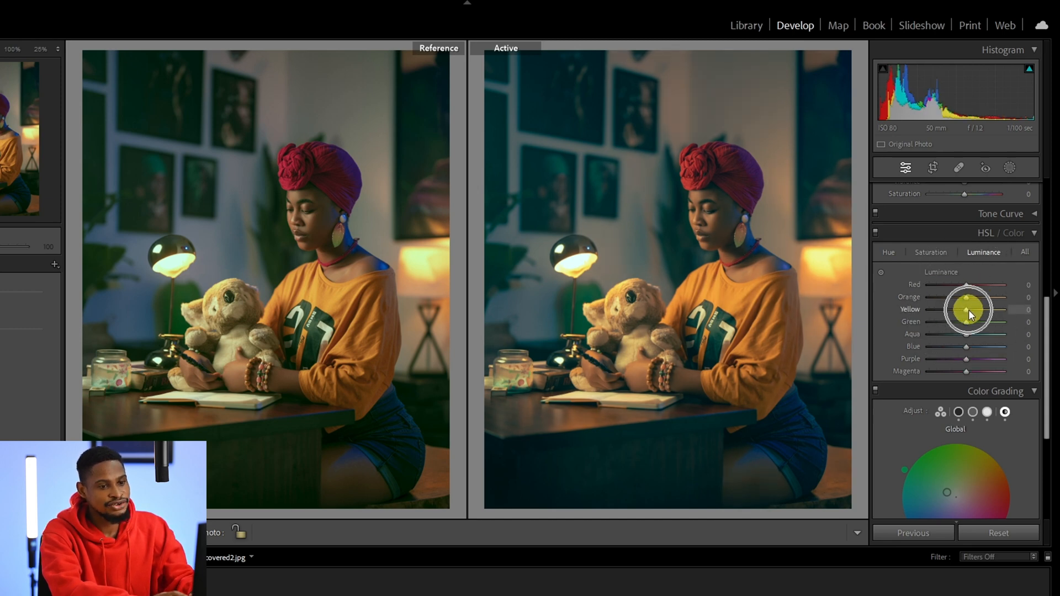
pyautogui.moveTo(966, 310)
pyautogui.mouseDown()
pyautogui.moveTo(977, 313)
pyautogui.moveTo(969, 310)
pyautogui.mouseUp()
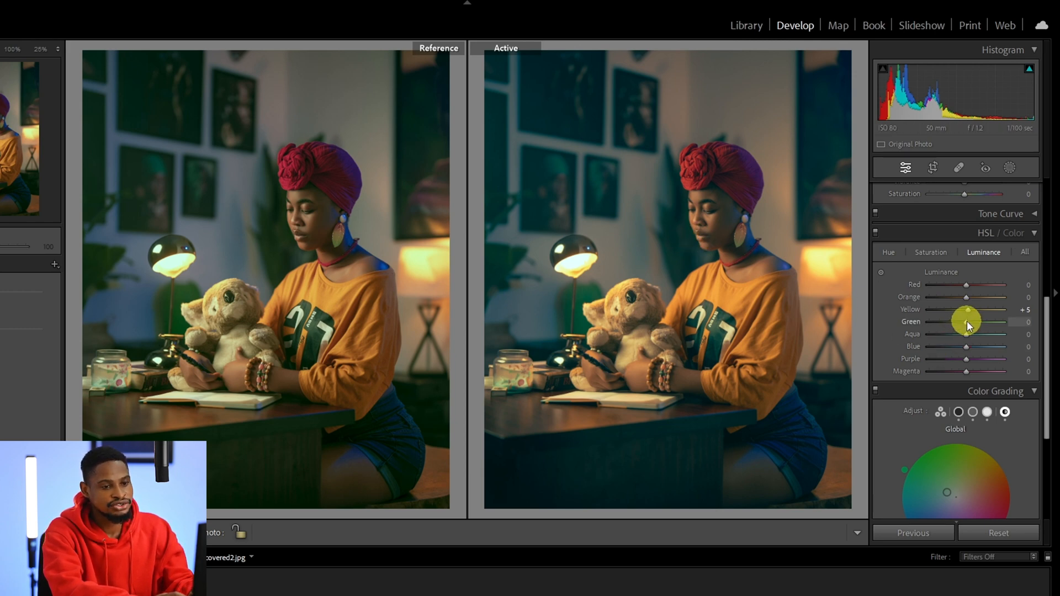
# - Lower the green and aqua luminance to -13 each
pyautogui.moveTo(966, 322); pyautogui.dragTo(963, 335)
pyautogui.click(966, 335)
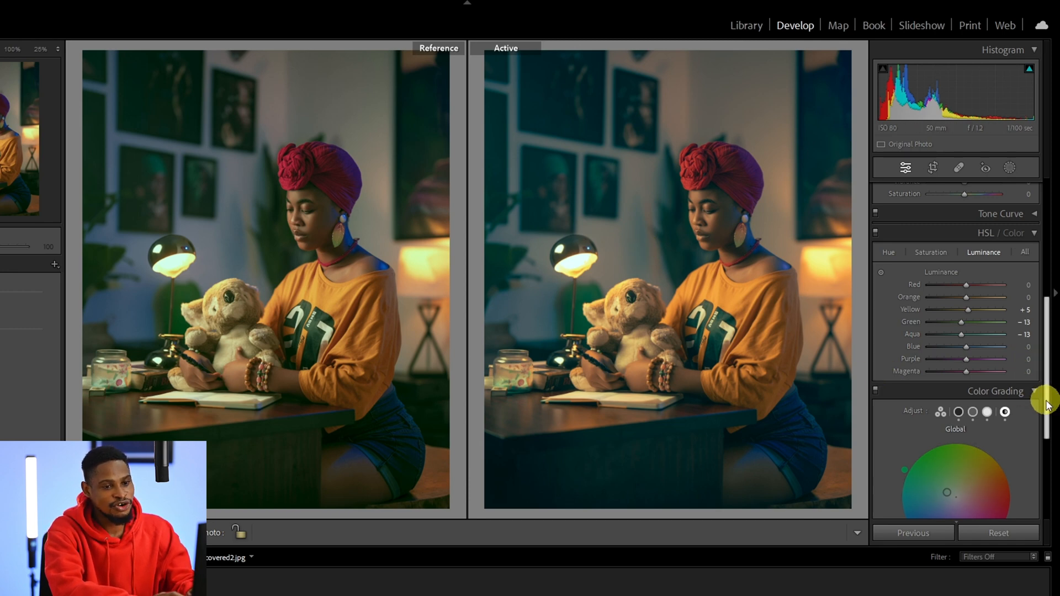
# - Adjust the basic settings: temperature to -14, shadows to +11 and tint to -56
pyautogui.moveTo(1044, 397); pyautogui.dragTo(1043, 236)
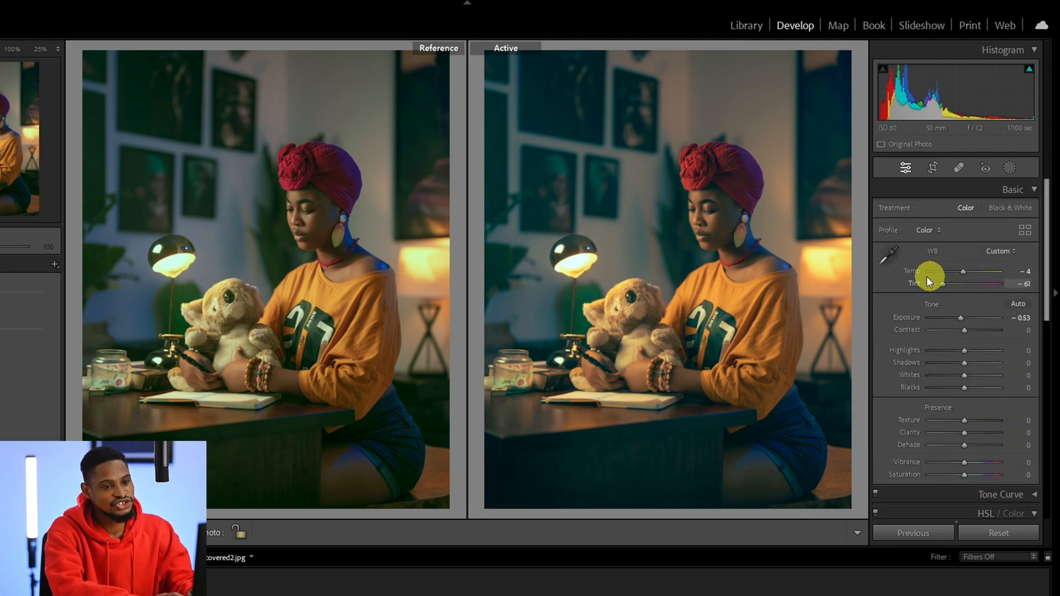
pyautogui.click(963, 269)
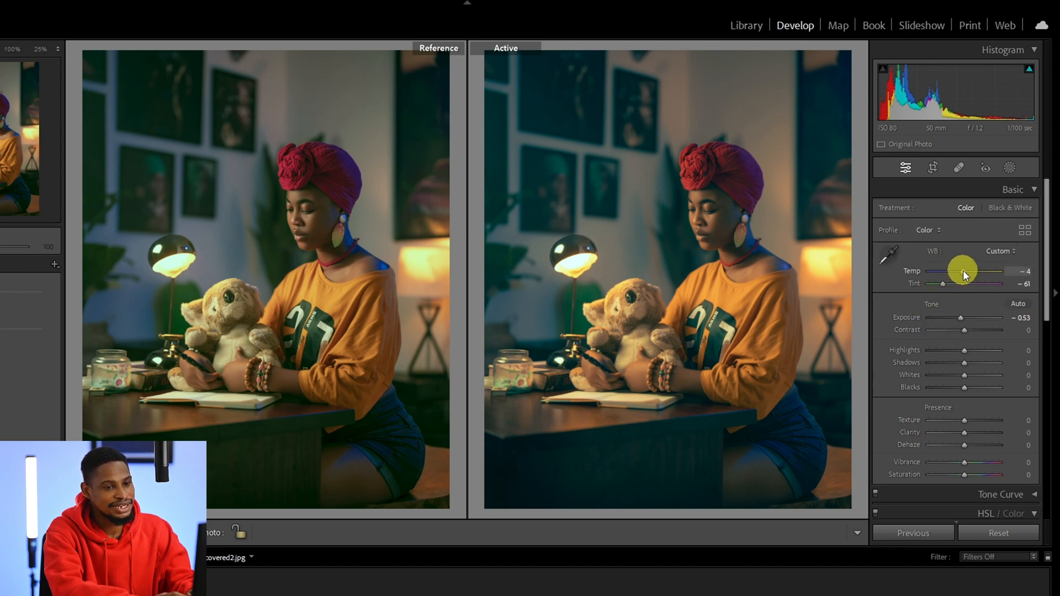
pyautogui.moveTo(963, 270); pyautogui.dragTo(960, 271)
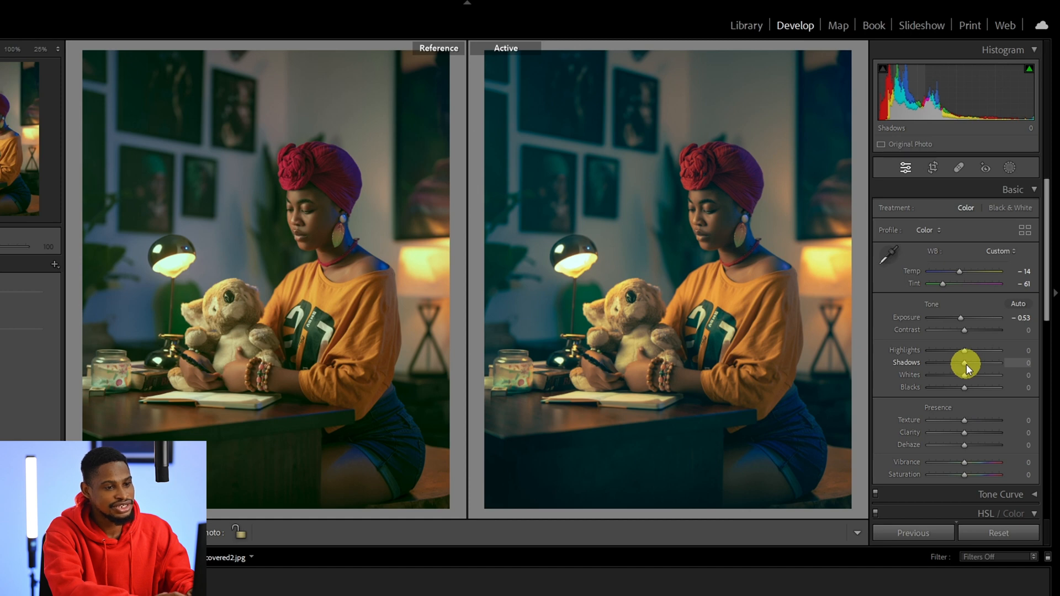
pyautogui.moveTo(967, 364); pyautogui.dragTo(968, 364)
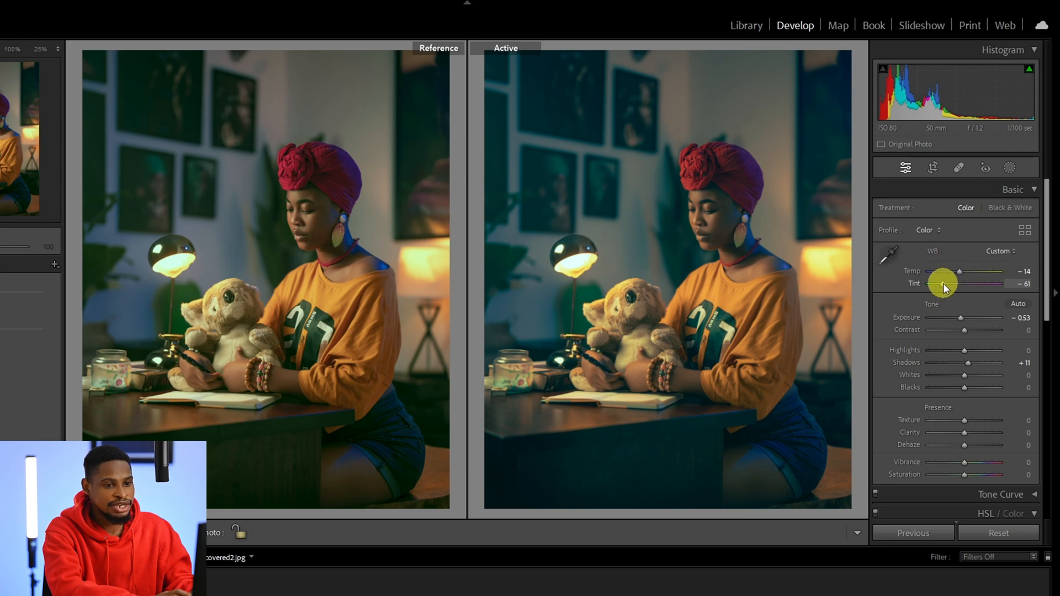
pyautogui.moveTo(943, 283); pyautogui.dragTo(945, 283)
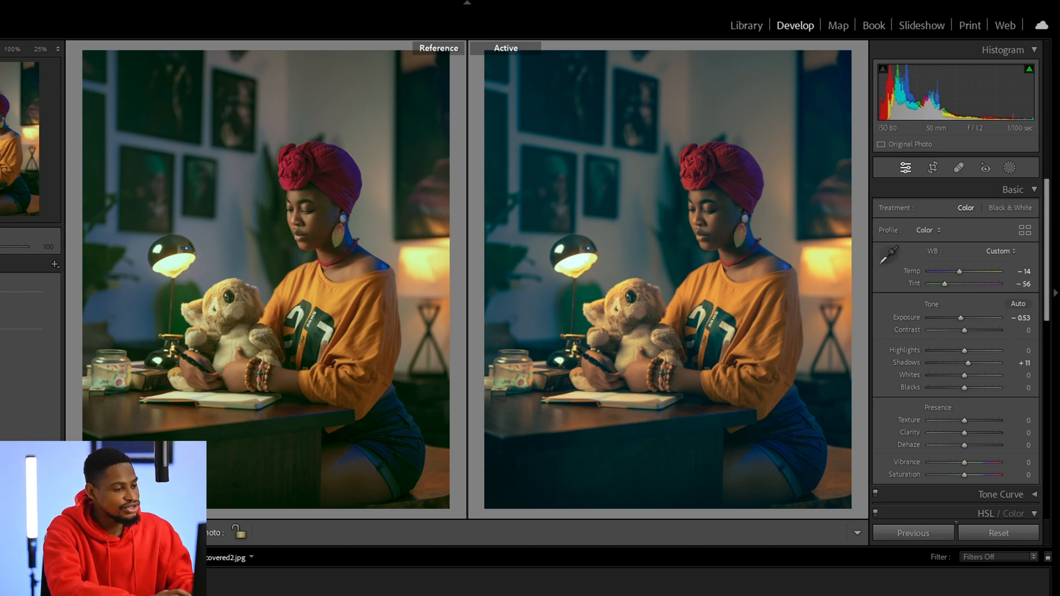
# - Leave the reference view and compare the graded portrait with its unedited version
pyautogui.press('d')
pyautogui.click(325, 446)
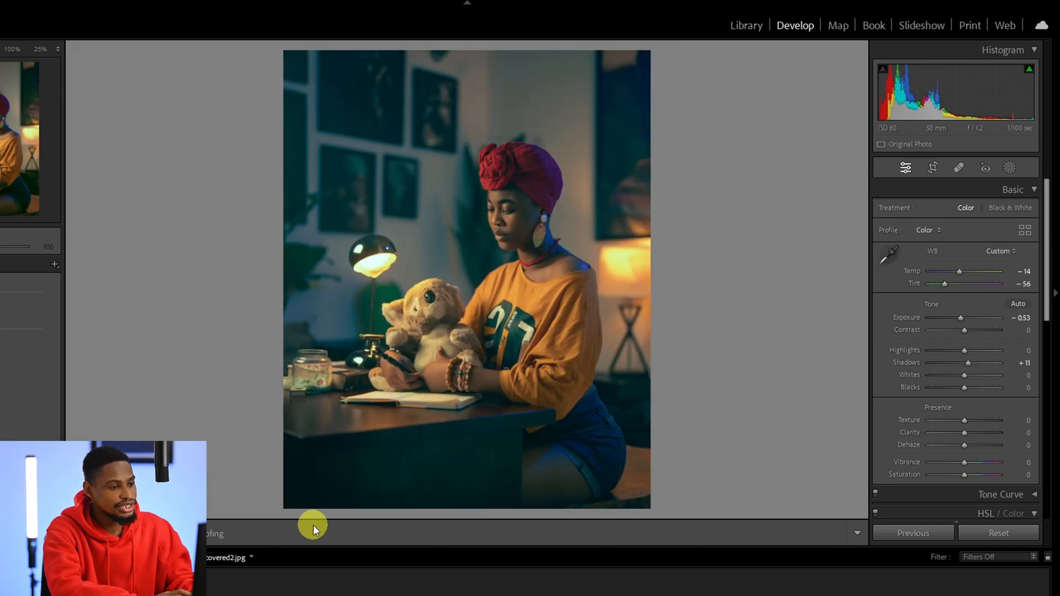
pyautogui.press('y')
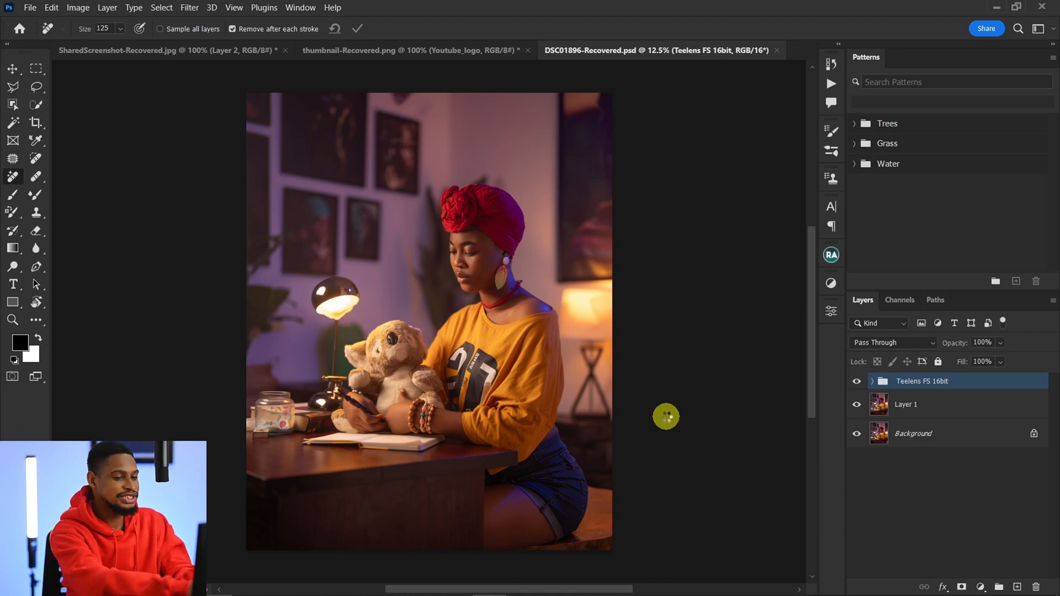
# - In Photoshop, stamp the portrait's visible layers into a new layer and enable the Color Transfer neural filter on it
pyautogui.hotkey('ctrl', 'shift', 'alt', 'e')
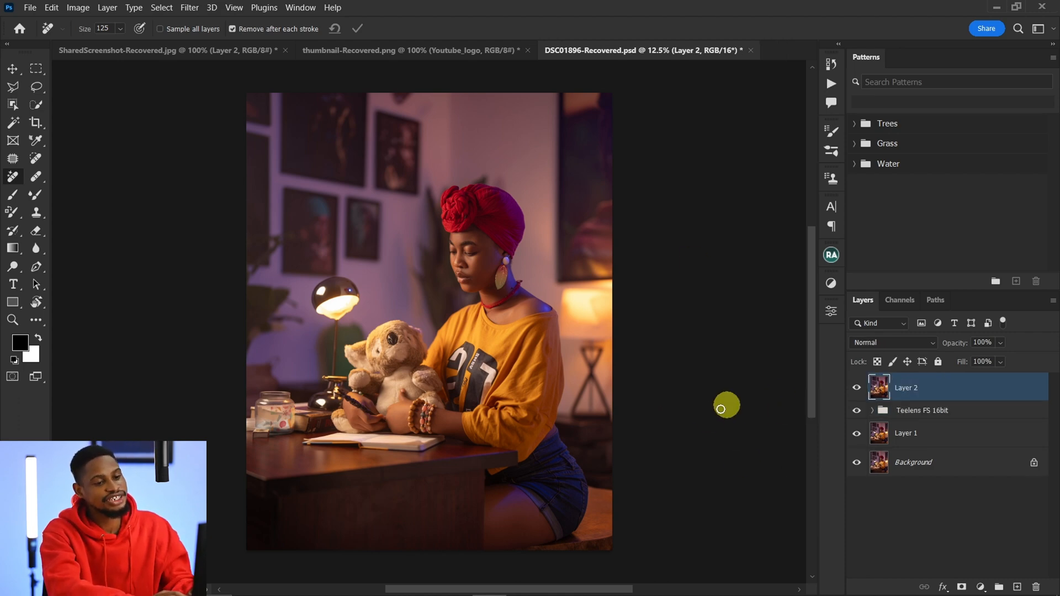
pyautogui.click(197, 10)
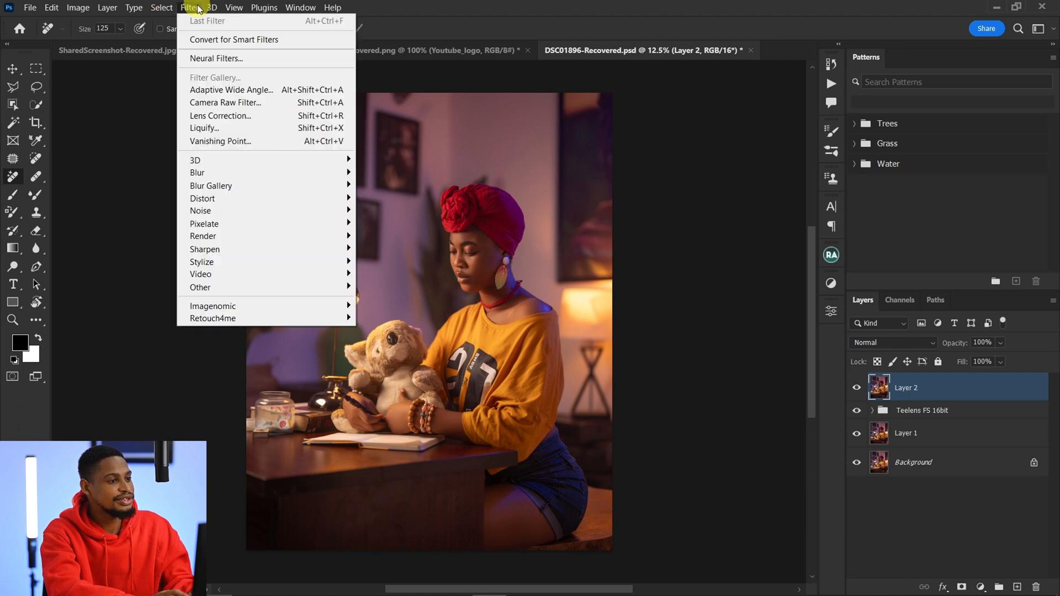
pyautogui.click(251, 58)
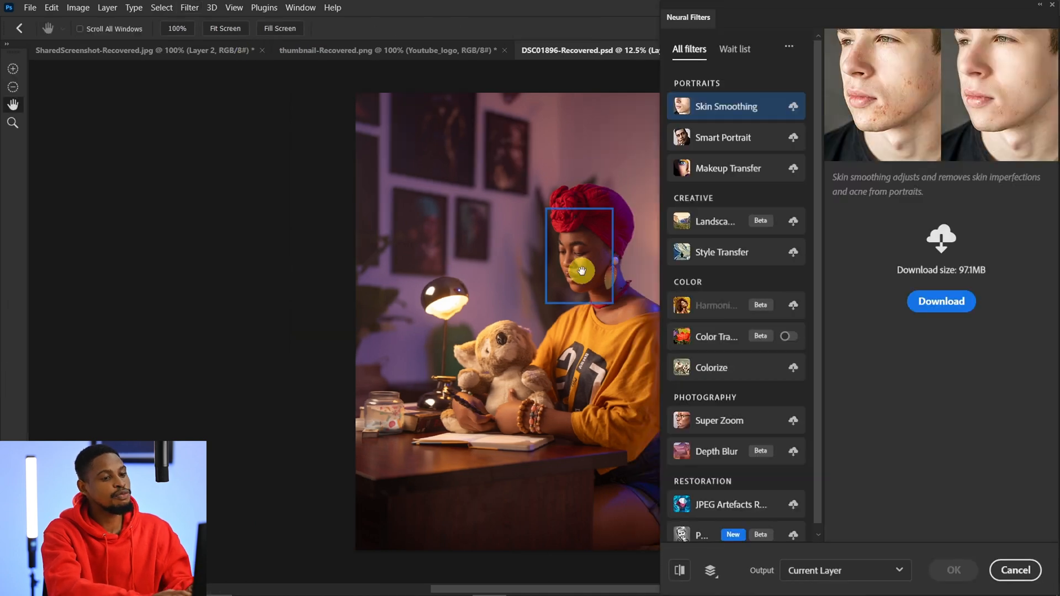
pyautogui.click(730, 341)
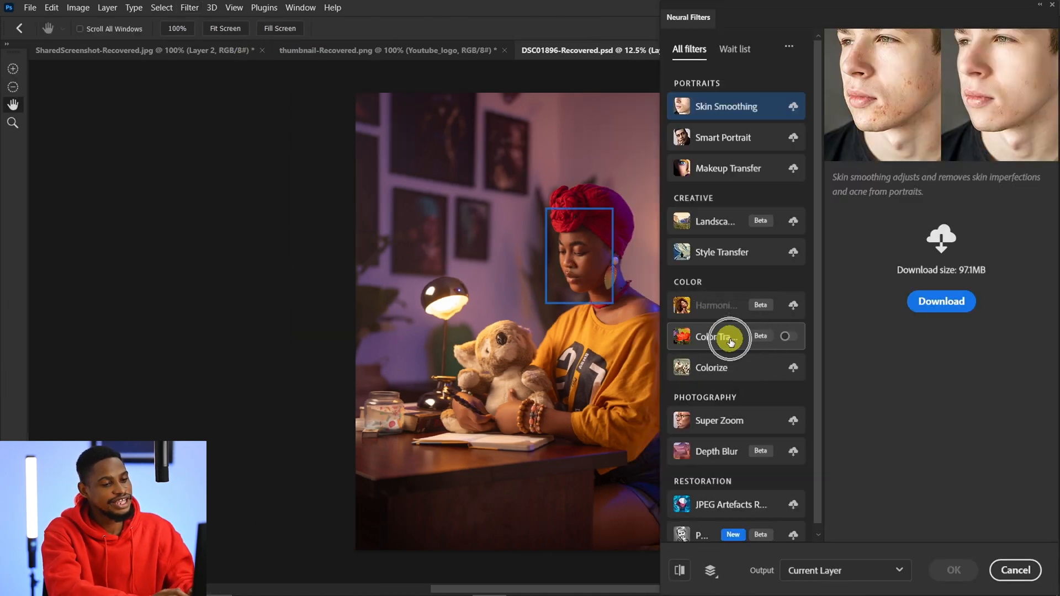
pyautogui.click(731, 341)
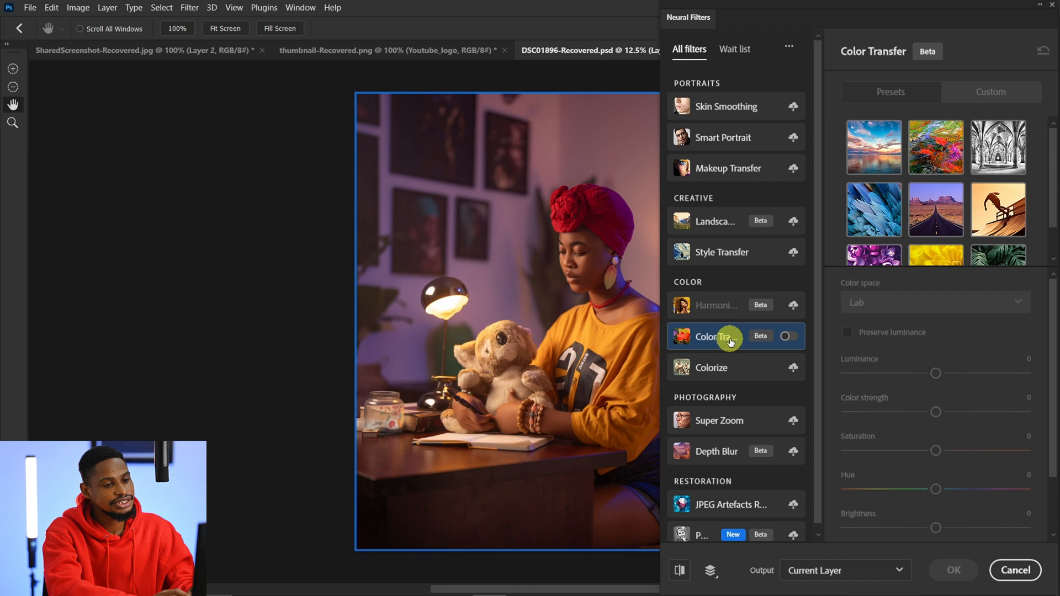
pyautogui.click(788, 341)
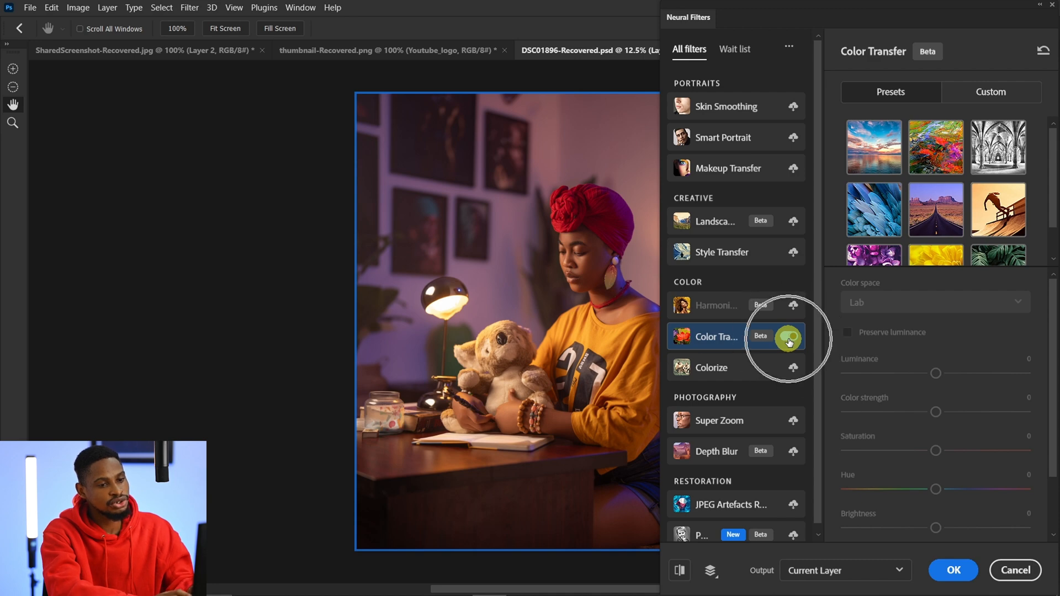
# - Load the JPG movie still with the teal-to-orange palette strip from Downloads as the custom reference image for Color Transfer
pyautogui.click(1005, 93)
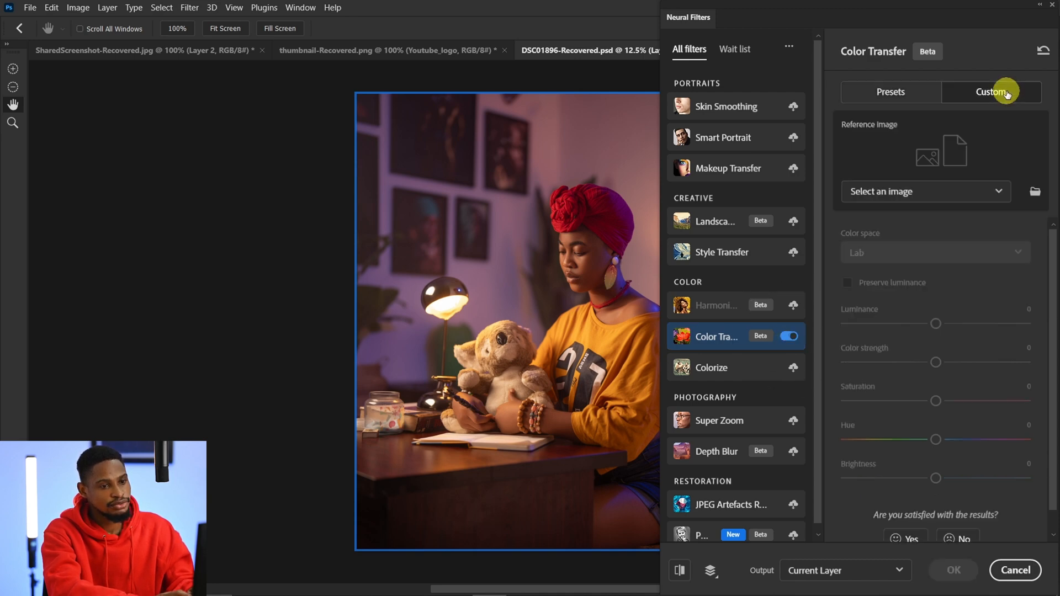
pyautogui.click(1034, 203)
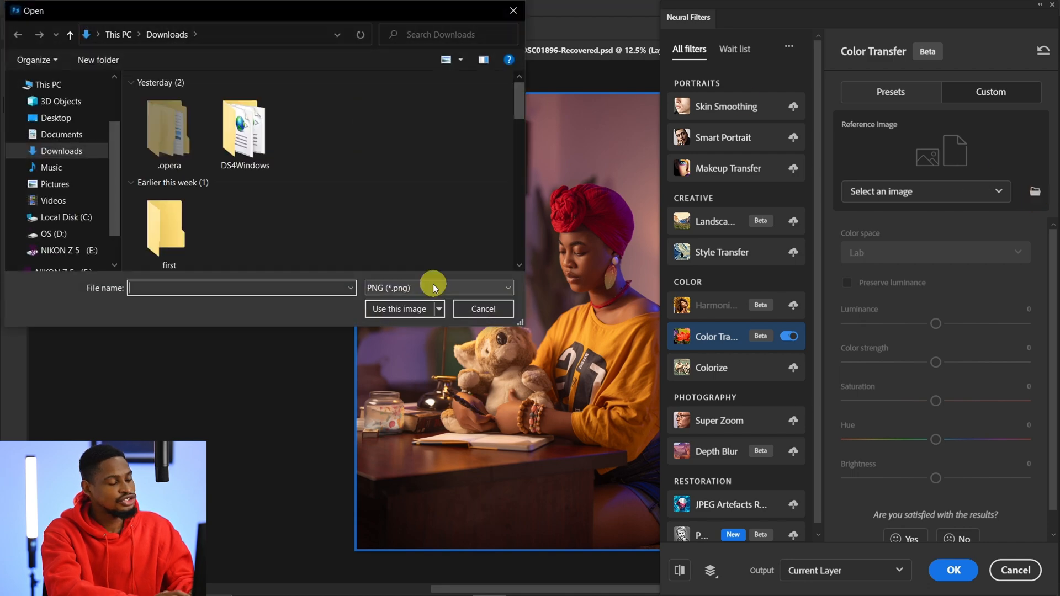
pyautogui.click(430, 286)
pyautogui.click(430, 287)
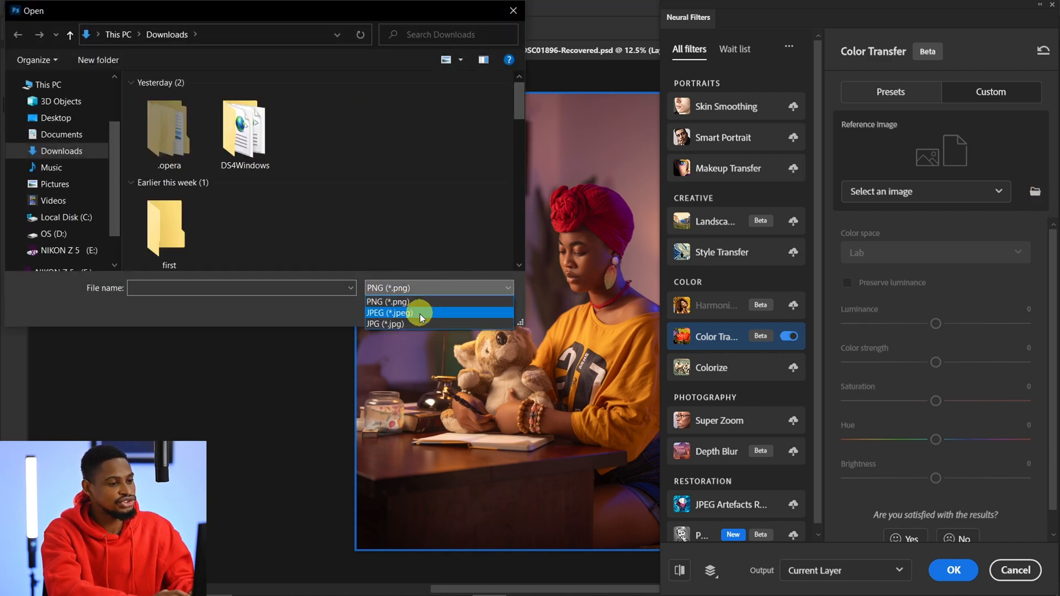
pyautogui.click(418, 324)
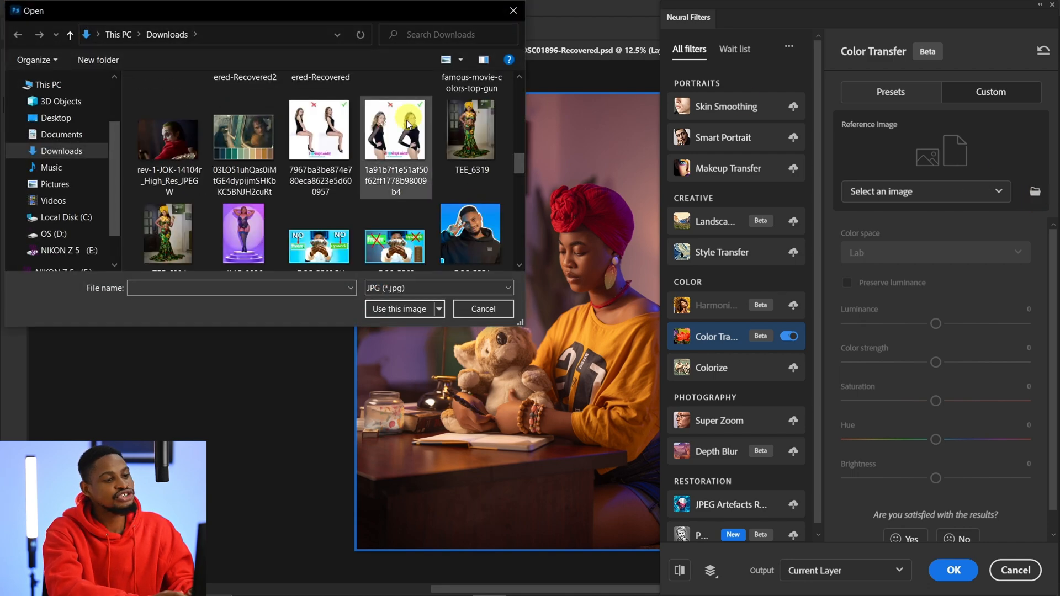
pyautogui.click(255, 144)
pyautogui.click(415, 313)
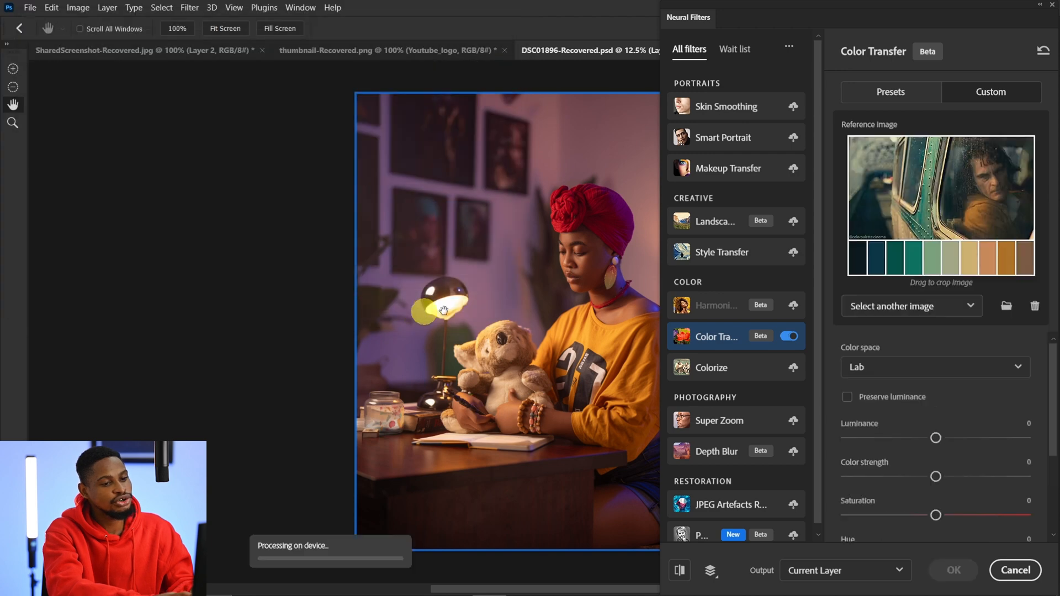
# - Preserve luminance in the color transfer and set color strength to +21 and saturation to +10
pyautogui.click(848, 397)
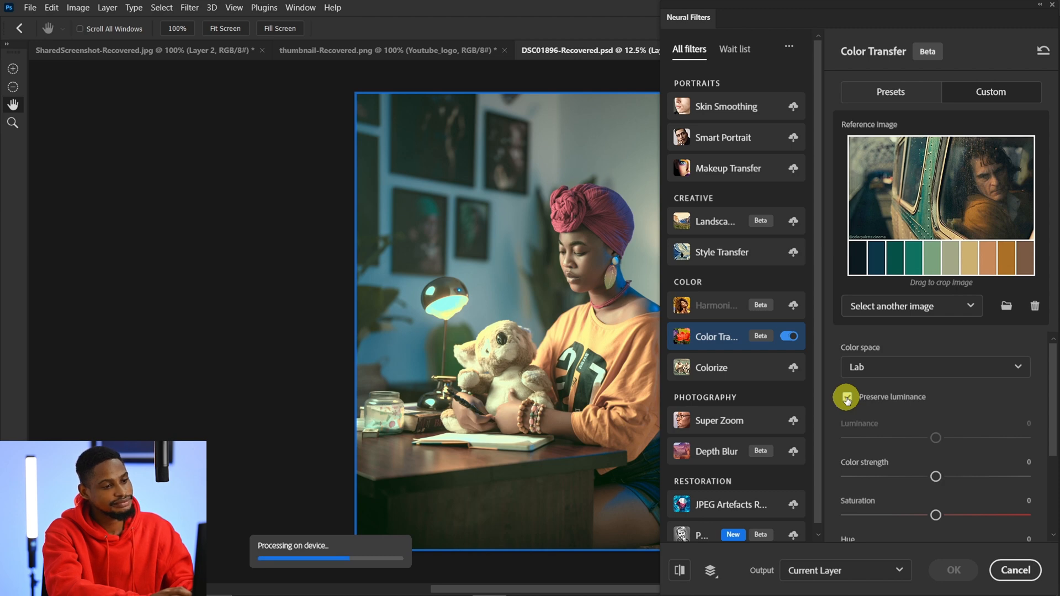
pyautogui.click(935, 477)
pyautogui.moveTo(952, 477); pyautogui.dragTo(958, 477)
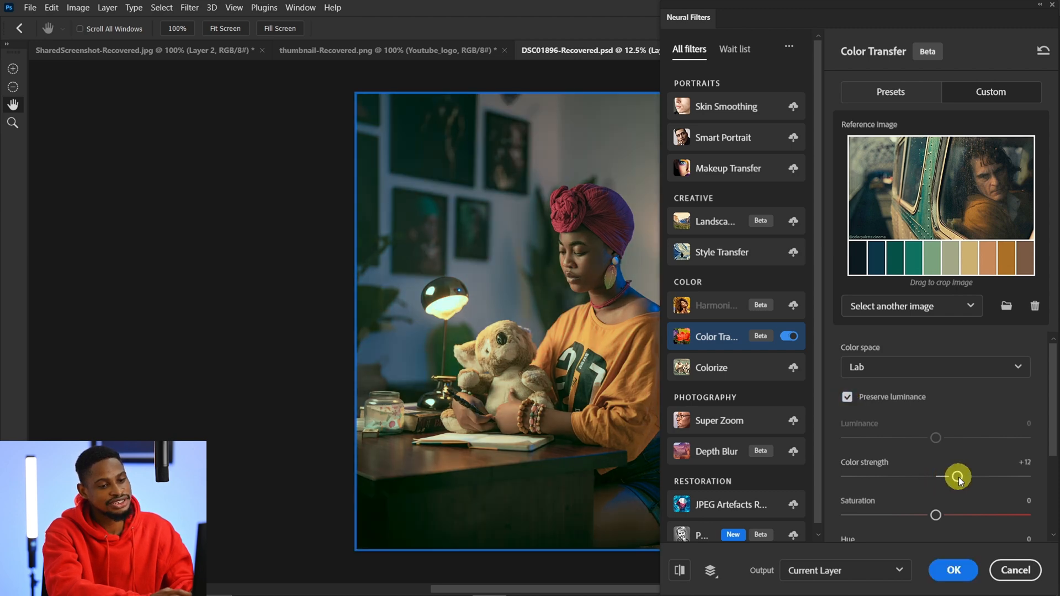
pyautogui.moveTo(939, 514); pyautogui.dragTo(955, 514)
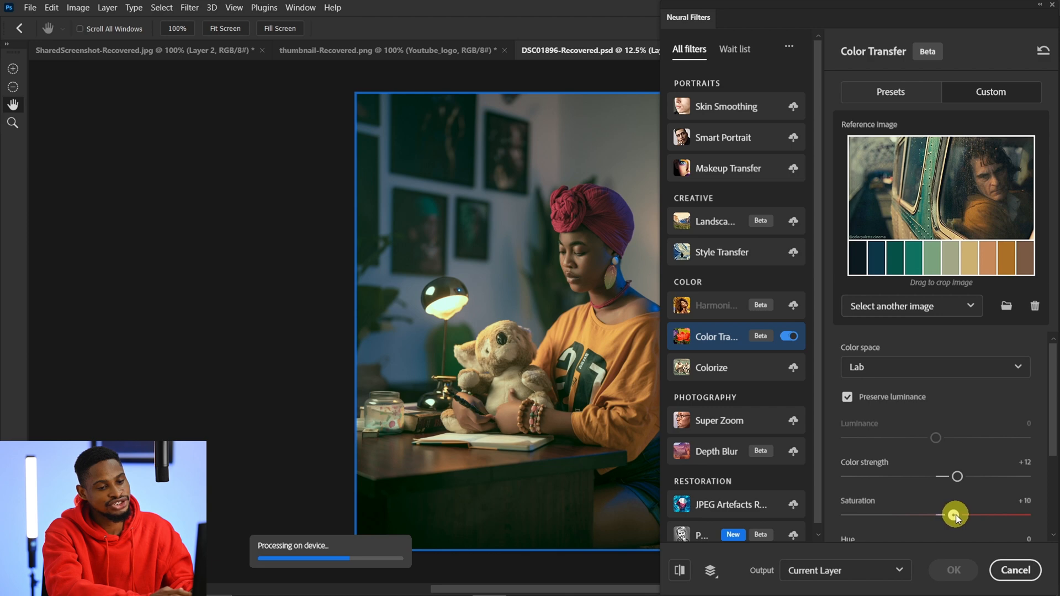
pyautogui.moveTo(961, 476); pyautogui.dragTo(976, 477)
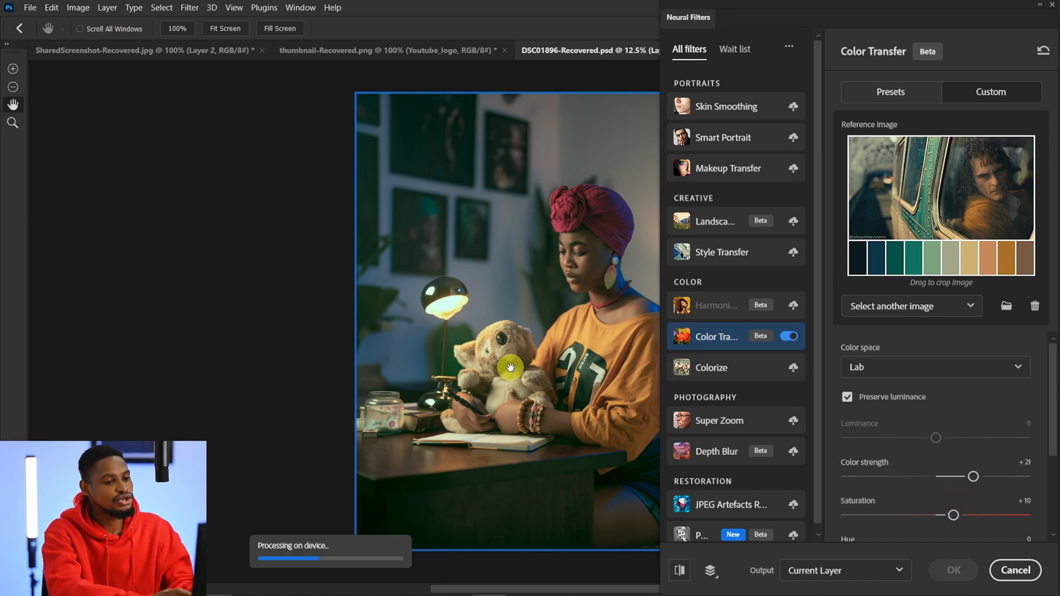
pyautogui.moveTo(504, 366); pyautogui.dragTo(286, 376)
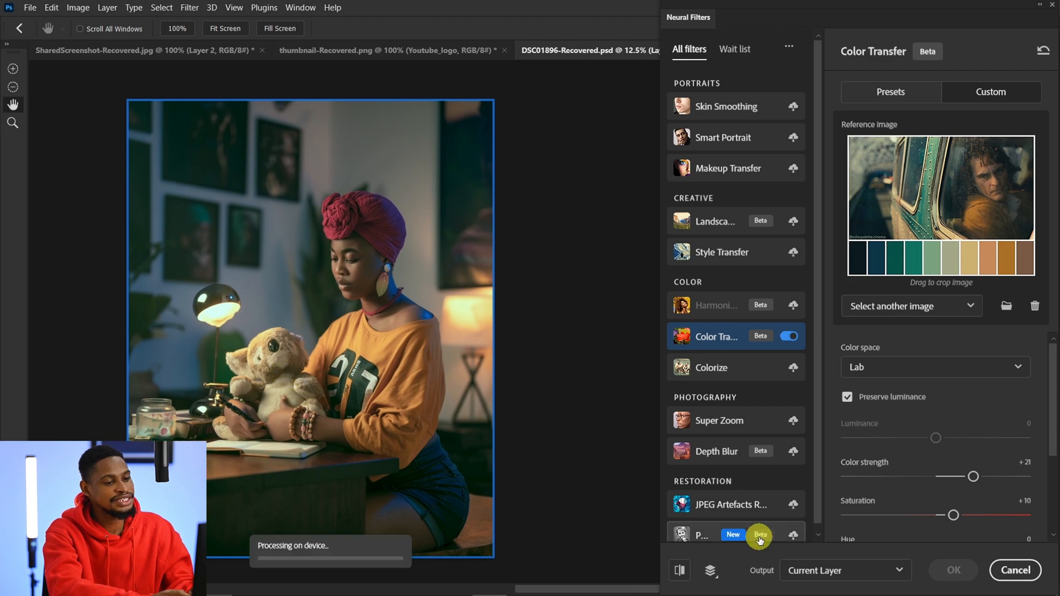